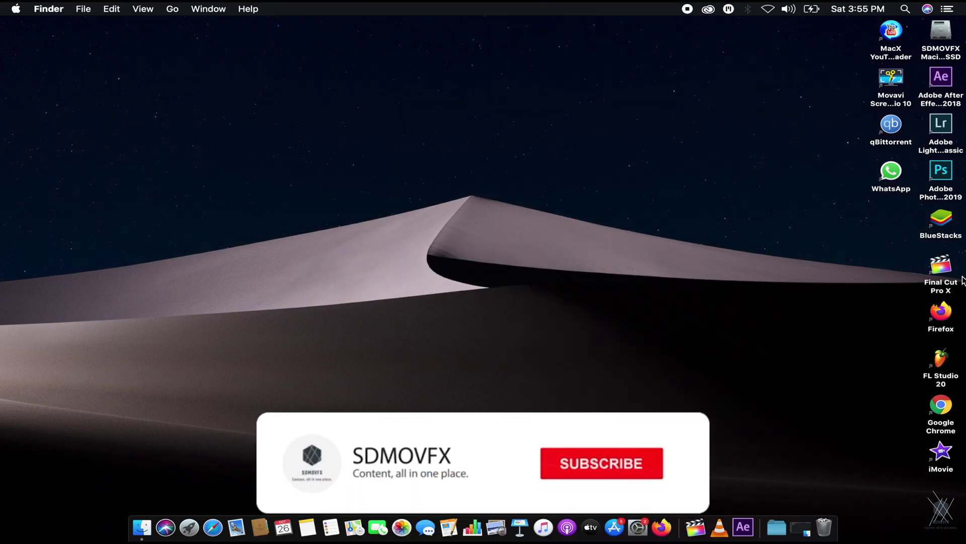
- Launch Final Cut Pro X from its desktop icon
double_click(942, 268)
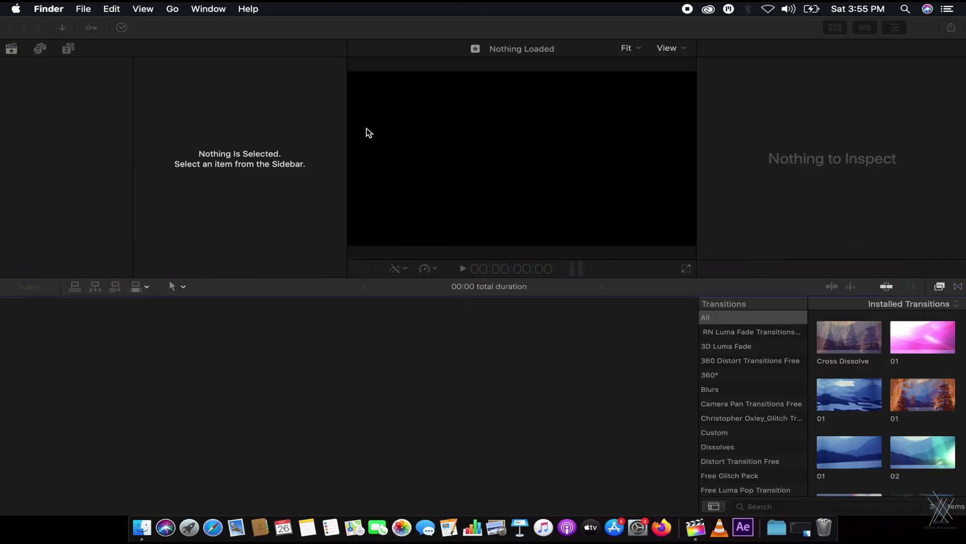
- Bring Final Cut Pro forward and move the playhead back toward the project start
left_click(399, 300)
left_click(58, 324)
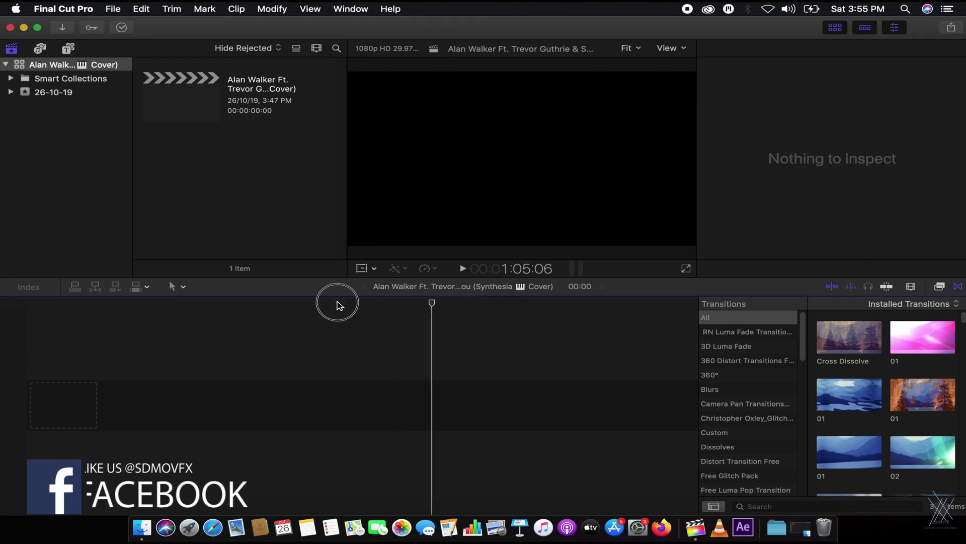
left_click_drag(432, 303, 180, 312)
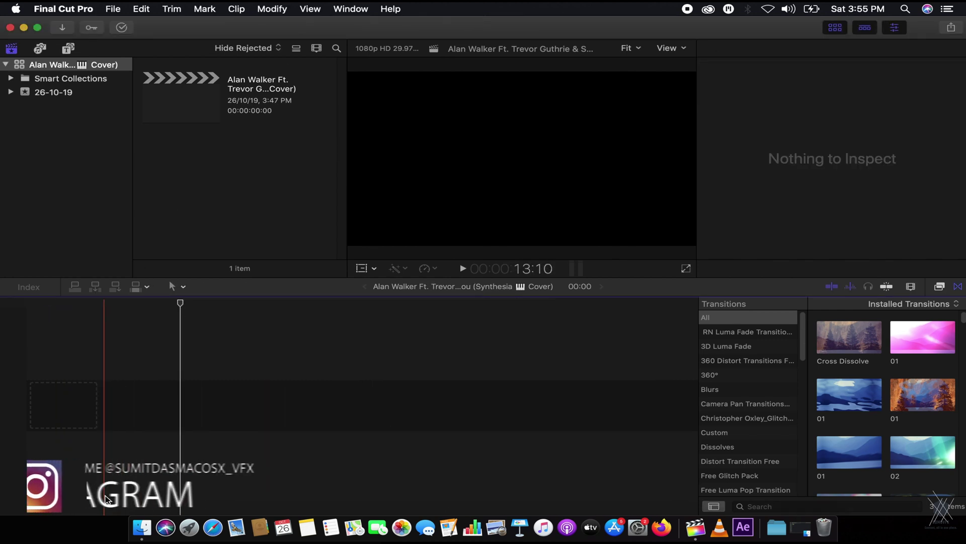
- Quick Look the green-screen clip IMG_5919.MOV in the Finder RAW folder
left_click(141, 527)
left_click(168, 120)
key("space")
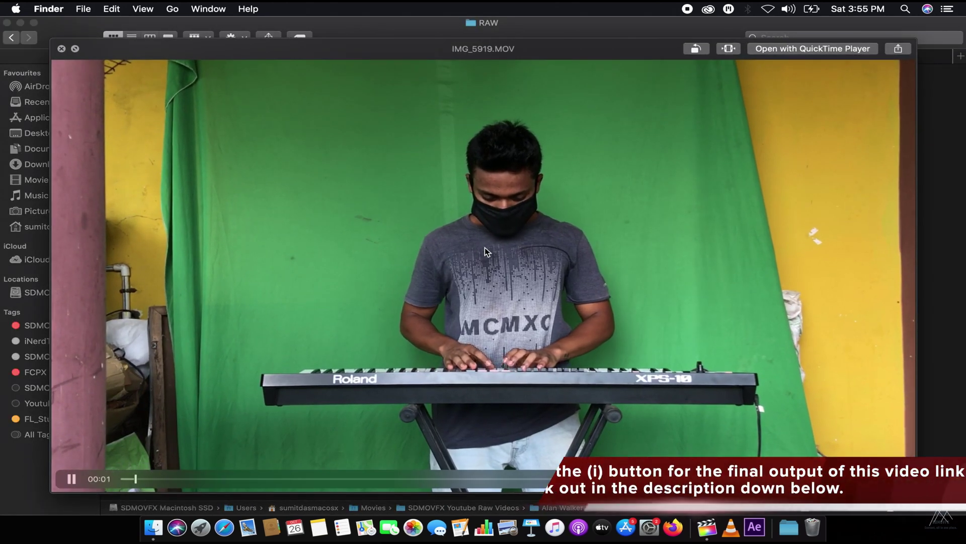
- Review IMG_5919.MOV in Quick Look with sound muted, scrubbing between 10 and 20 seconds
key("space")
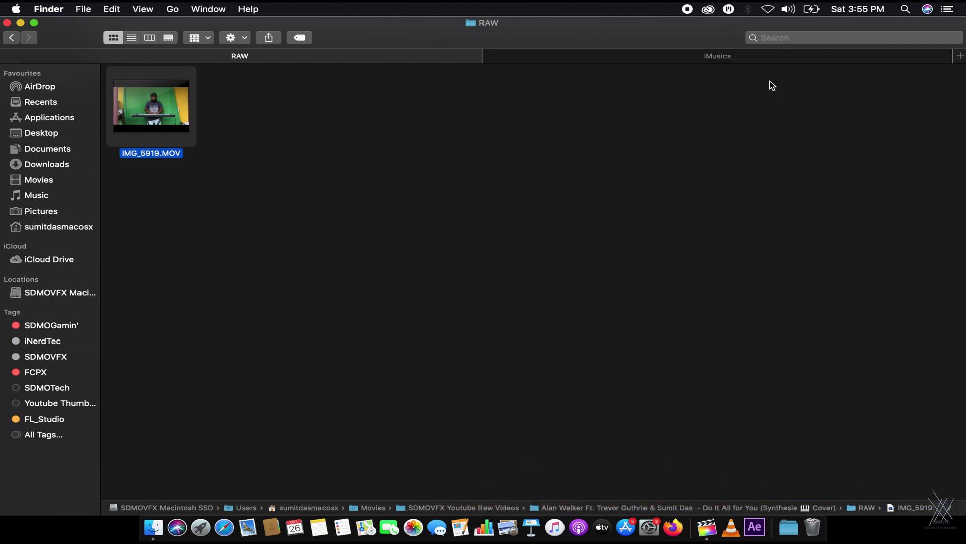
key("F10")
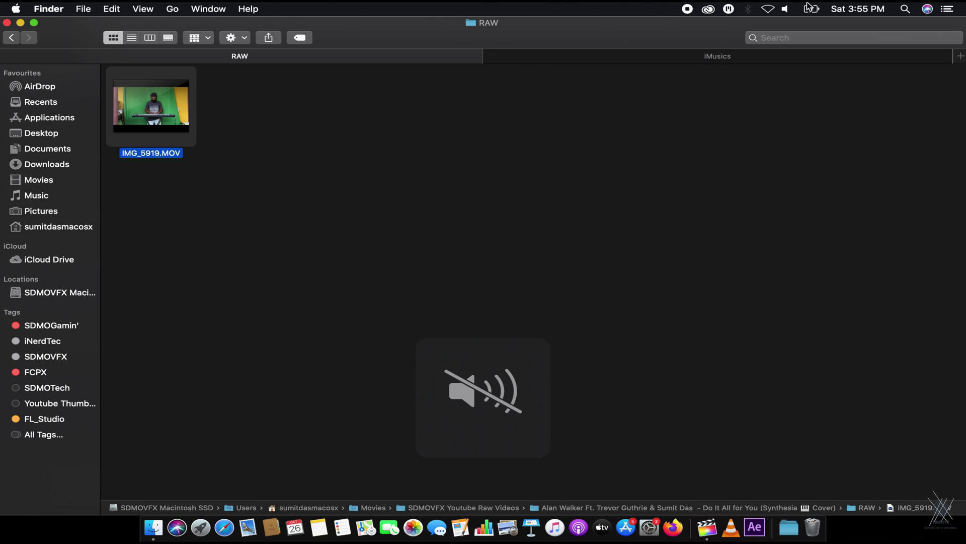
left_click(184, 126)
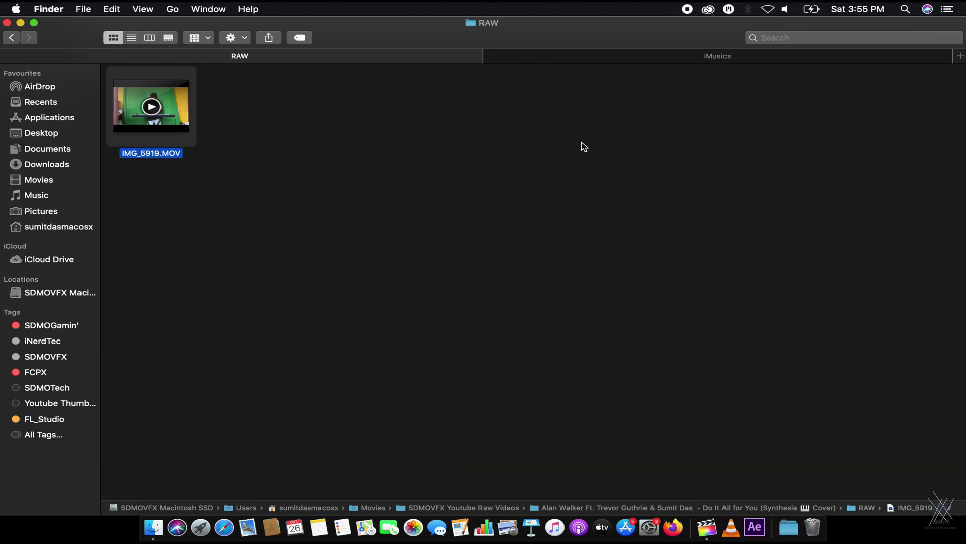
key("space")
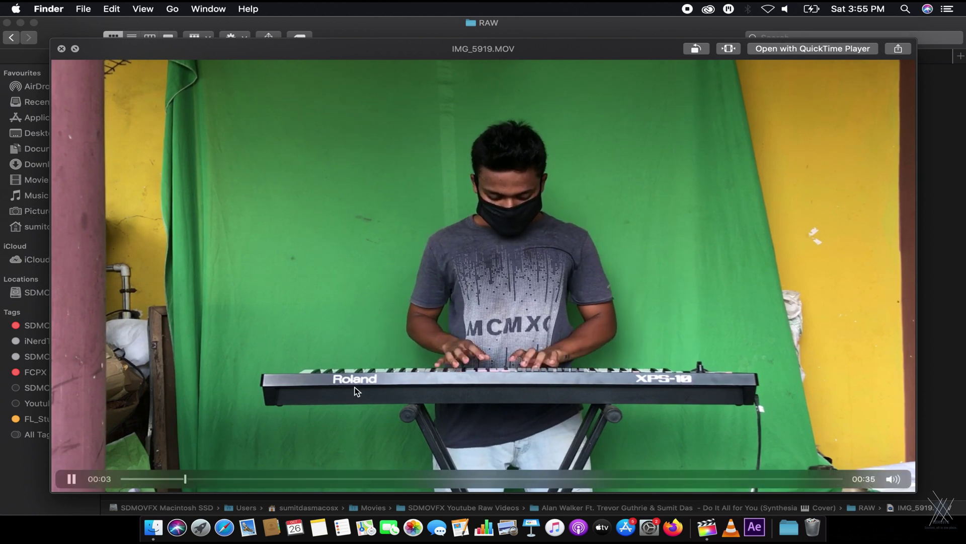
left_click_drag(212, 477, 426, 456)
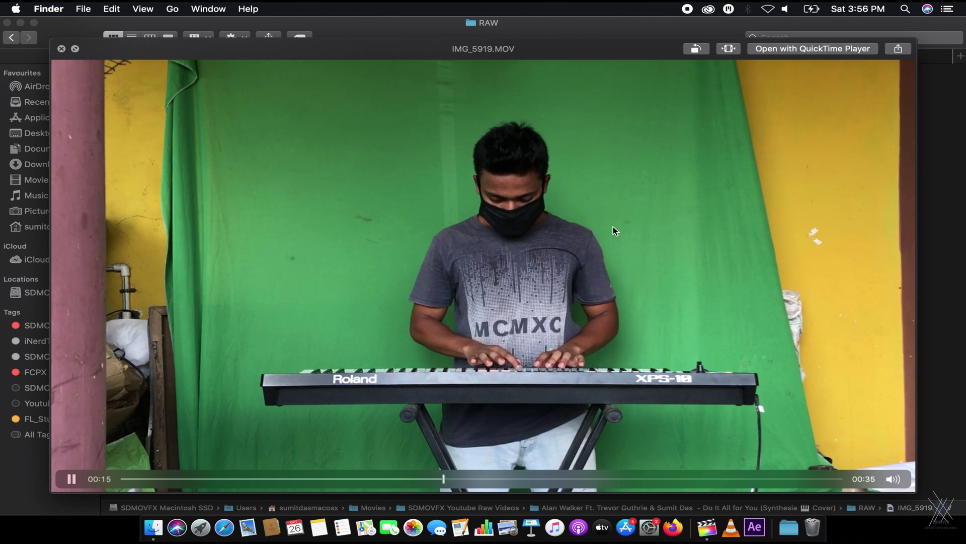
left_click(533, 475)
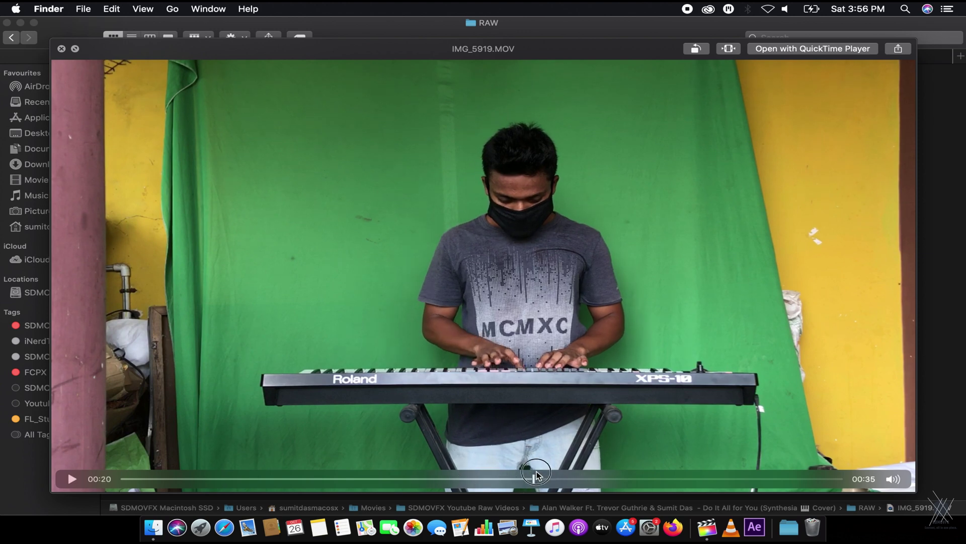
key("space")
key("space")
left_click(340, 480)
left_click_drag(342, 483, 465, 483)
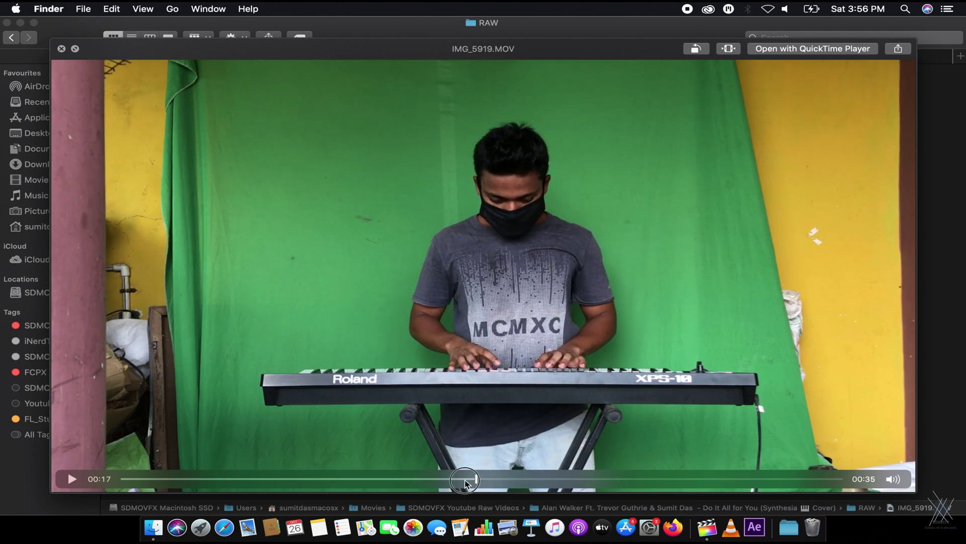
key("space")
- Drag IMG_5919.MOV into Final Cut Pro and dismiss the disk-space warning
left_click(181, 170)
left_click_drag(166, 146, 700, 527)
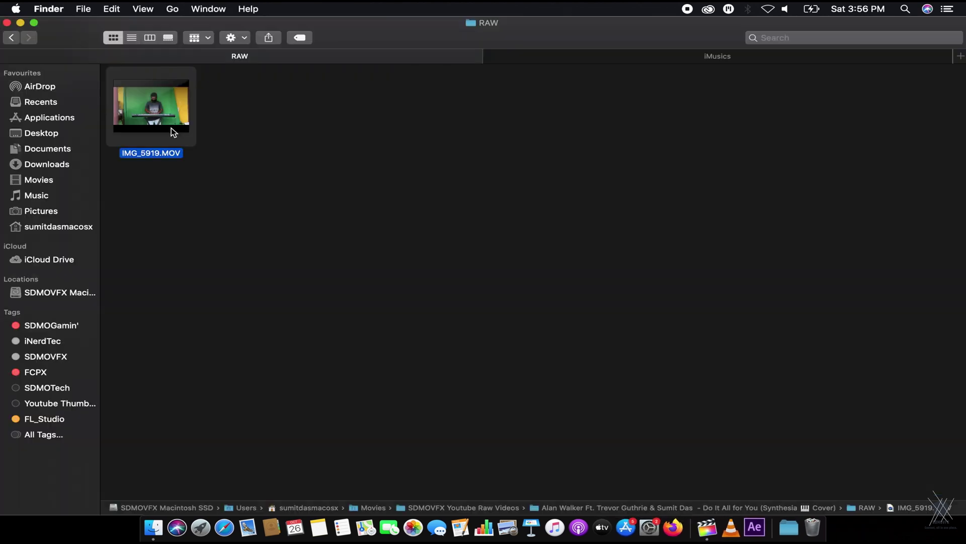
left_click_drag(171, 130, 368, 241)
left_click_drag(157, 140, 83, 393)
left_click(582, 102)
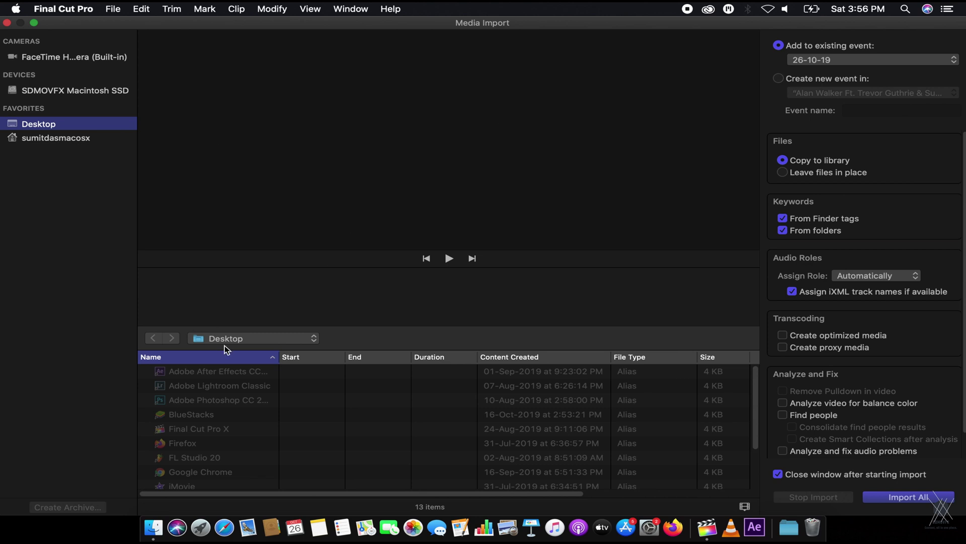
- In Media Import, browse from the startup disk through Users and home to Movies
left_click(68, 137)
left_click(81, 91)
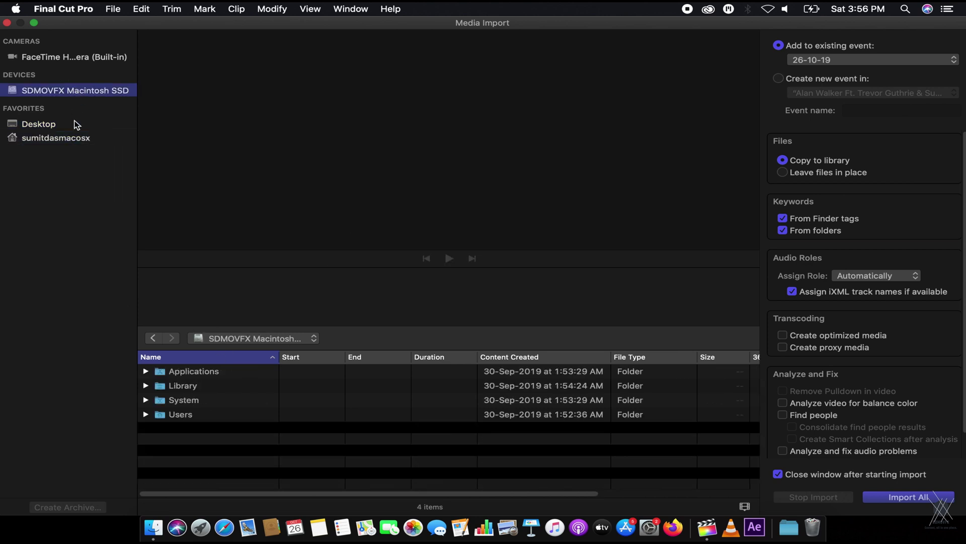
left_click(32, 126)
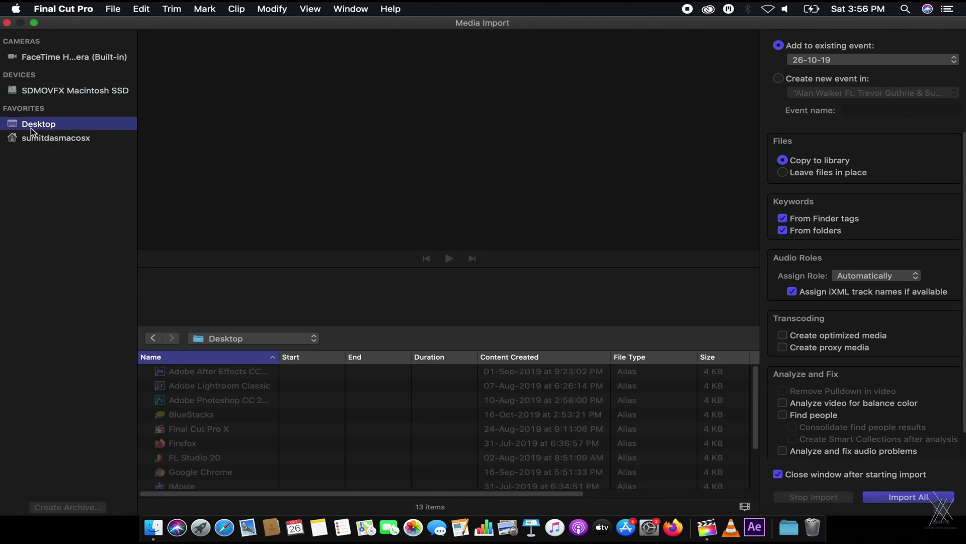
left_click(214, 346)
left_click(236, 375)
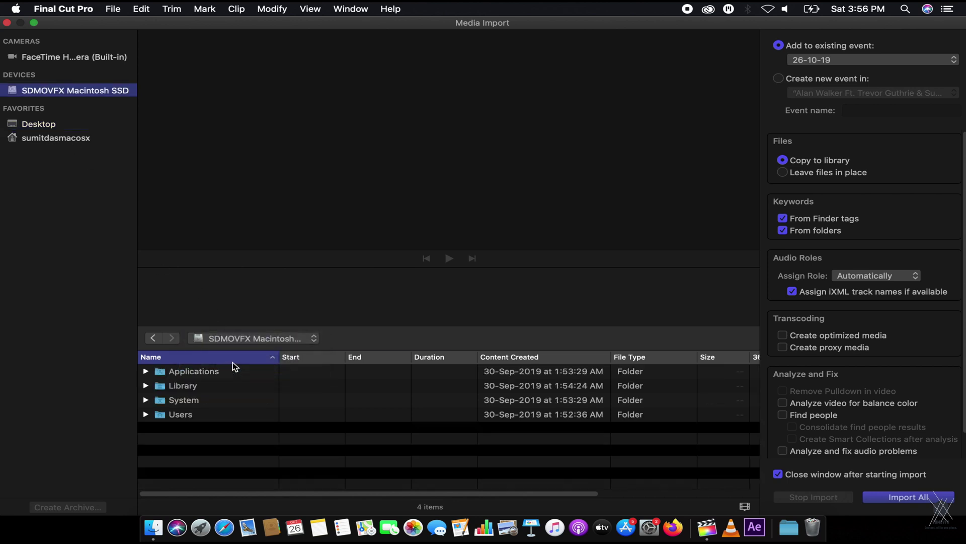
double_click(188, 411)
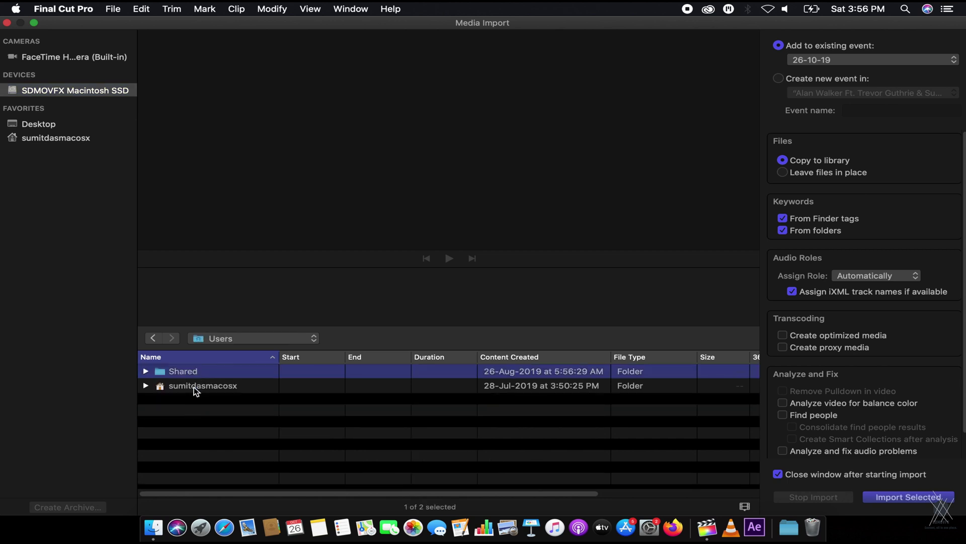
double_click(195, 385)
scroll(206, 436, "down", 1)
double_click(191, 453)
- Open SDMOVFX Youtube Raw Videos > Alan Walker > RAW and import IMG_5919.MOV
scroll(196, 438, "down", 5)
scroll(206, 455, "down", 1)
scroll(214, 431, "up", 5)
scroll(212, 416, "down", 5)
scroll(214, 438, "up", 1)
scroll(216, 433, "down", 2)
scroll(216, 443, "up", 1)
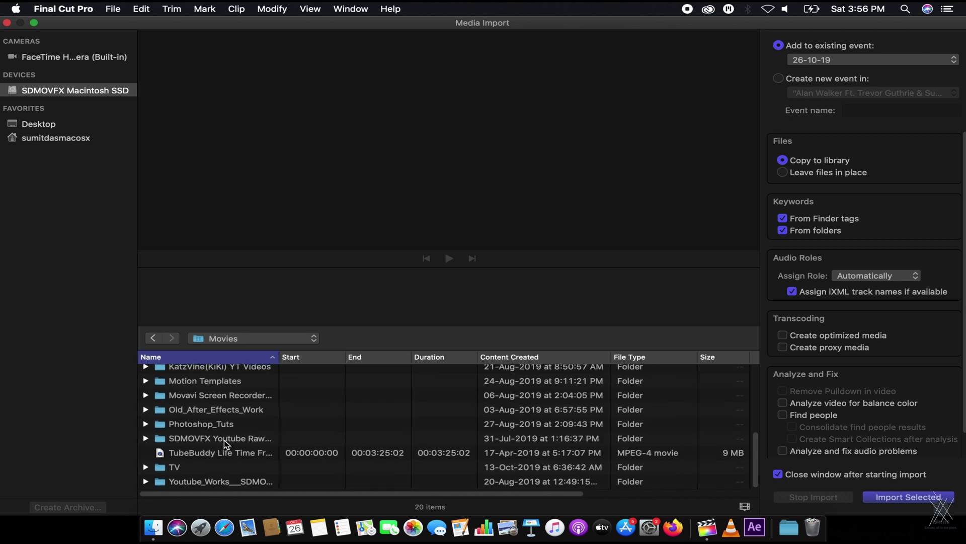
double_click(224, 439)
double_click(210, 373)
double_click(179, 386)
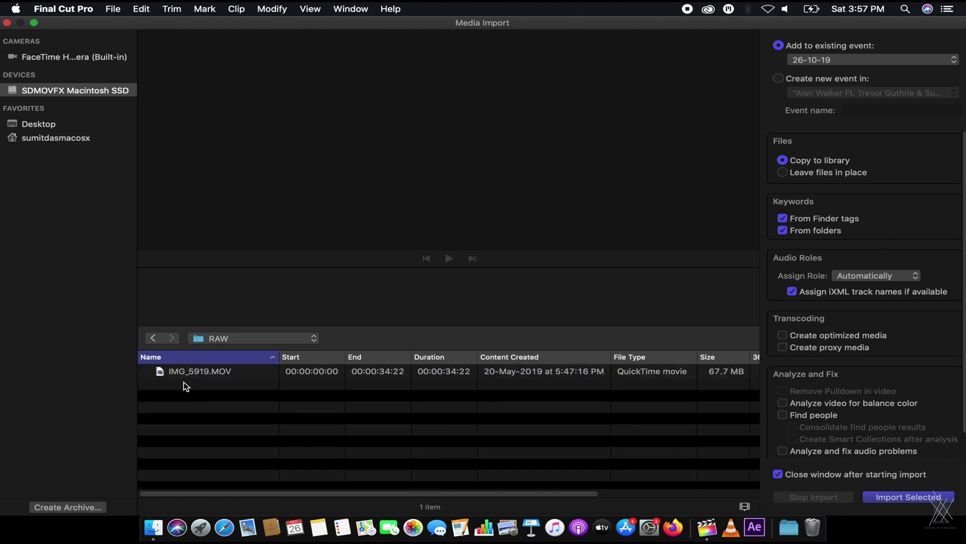
left_click(191, 377)
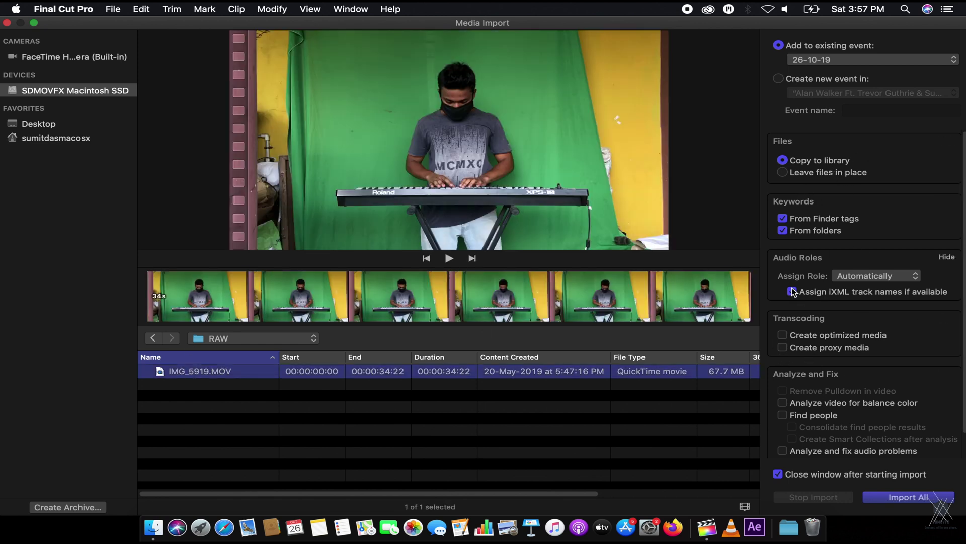
left_click(927, 498)
left_click(201, 180)
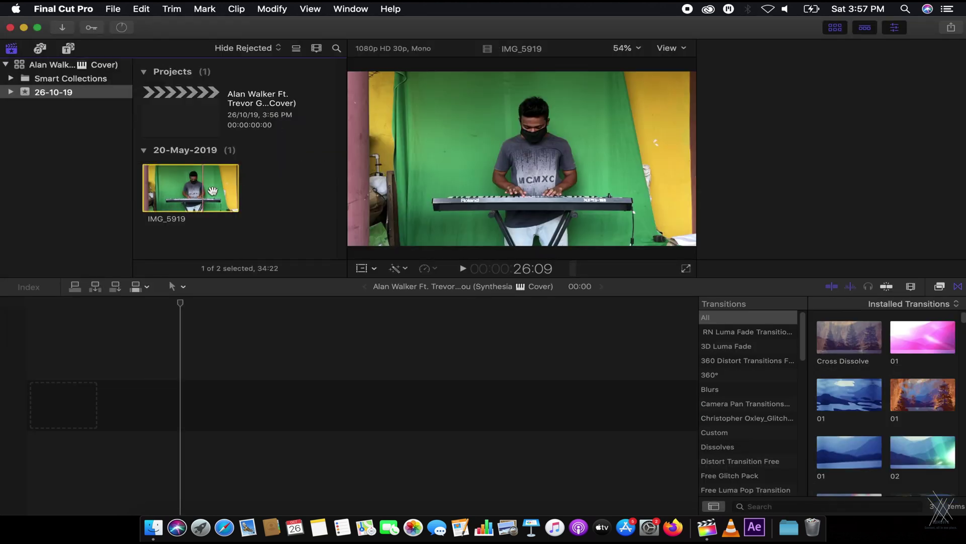
- Add IMG_5919 to the project timeline and set the playhead near 13 seconds
left_click_drag(199, 180, 20, 410)
left_click_drag(162, 308, 105, 320)
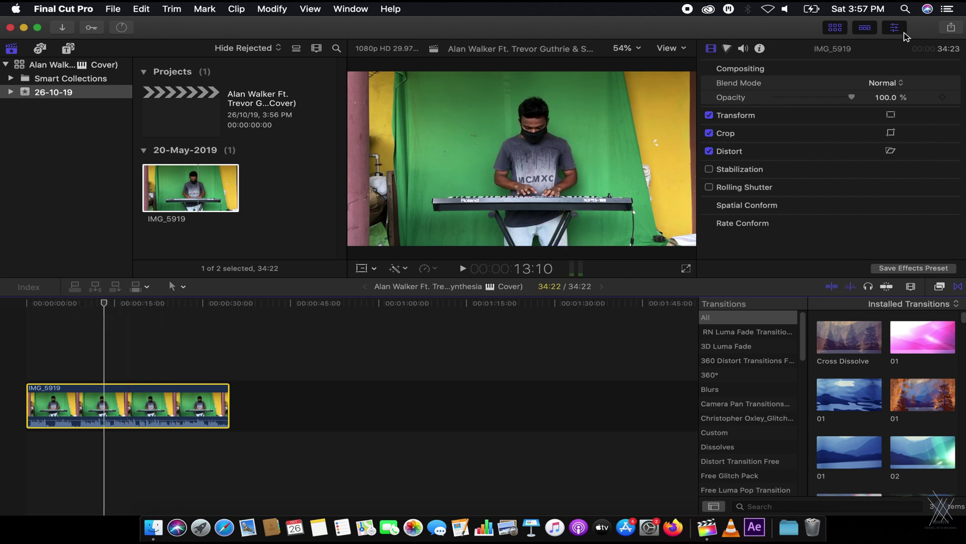
left_click(959, 30)
left_click(748, 245)
- Browse the video effects categories to Keying, showing Keyer and Luma Keyer
scroll(779, 406, "down", 8)
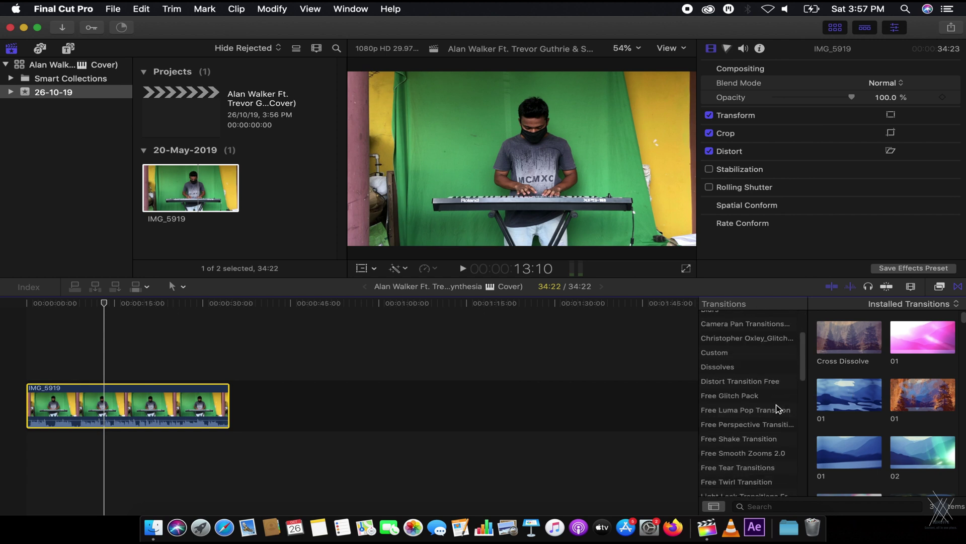
left_click(940, 286)
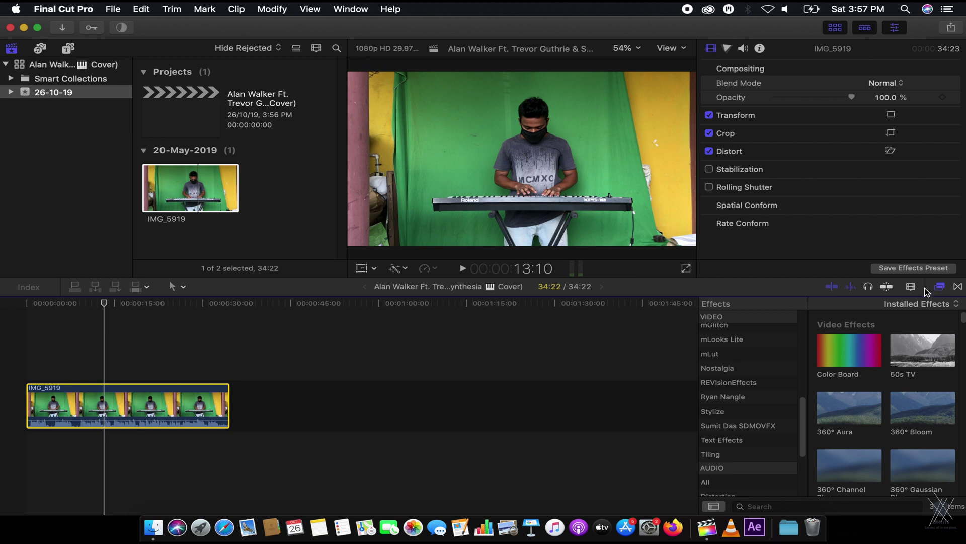
scroll(746, 365, "up", 5)
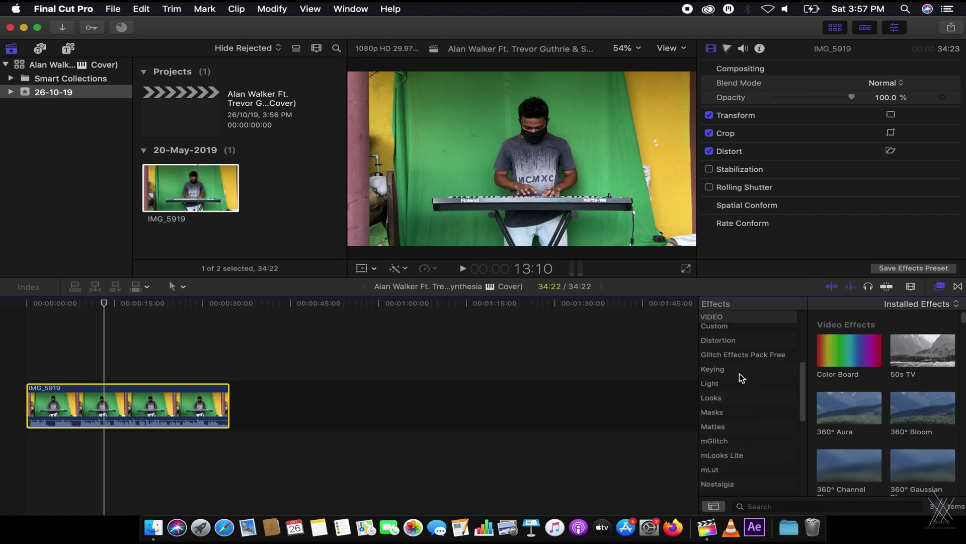
scroll(750, 392, "down", 8)
scroll(757, 393, "up", 9)
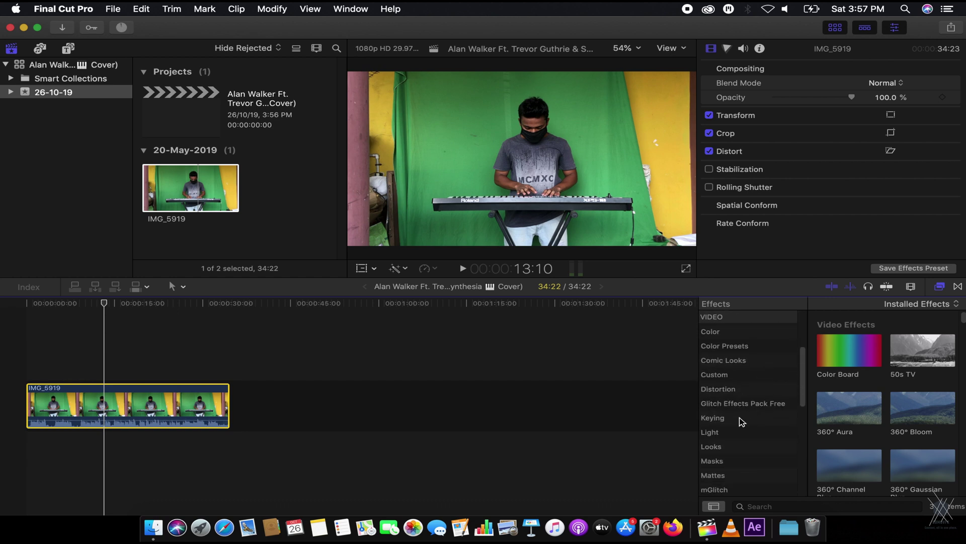
scroll(743, 422, "down", 3)
scroll(768, 455, "down", 2)
scroll(753, 380, "up", 4)
scroll(779, 349, "up", 3)
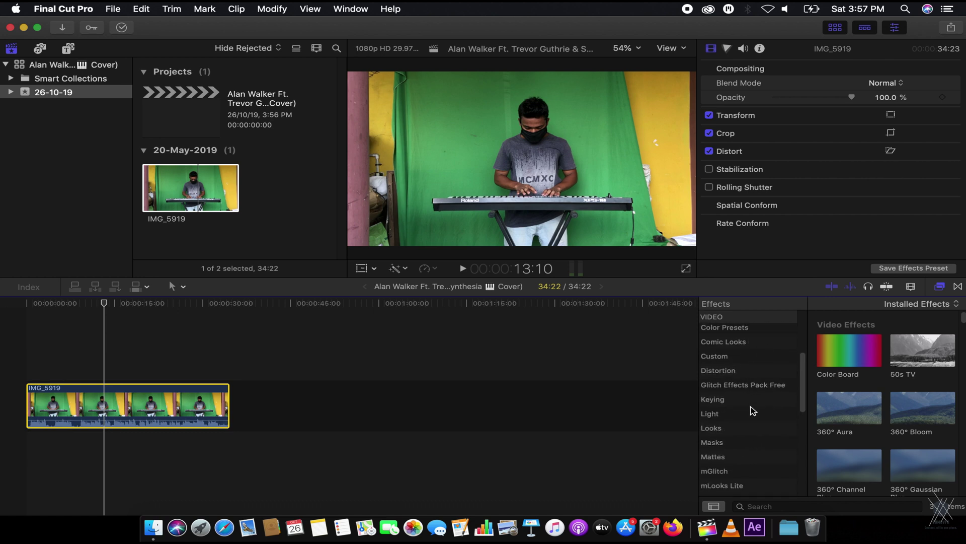
scroll(755, 423, "up", 1)
scroll(738, 452, "down", 5)
scroll(738, 427, "up", 3)
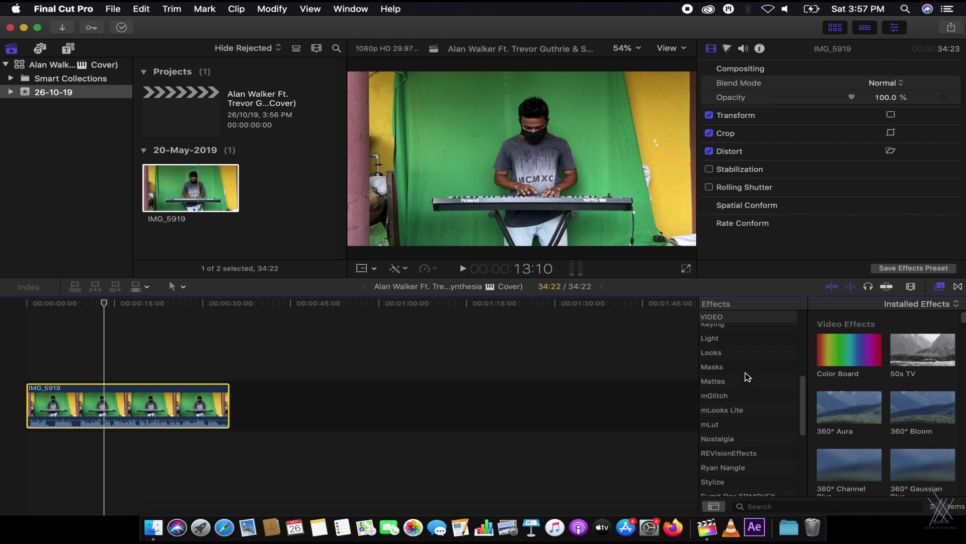
left_click(732, 348)
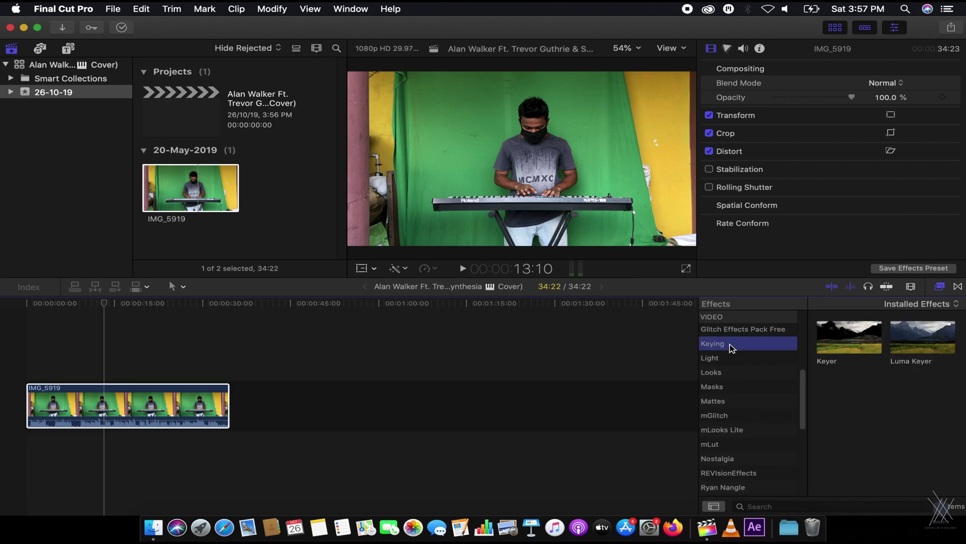
- Preview the Keyer effect, then apply it to IMG_5919 in the timeline
left_click(851, 342)
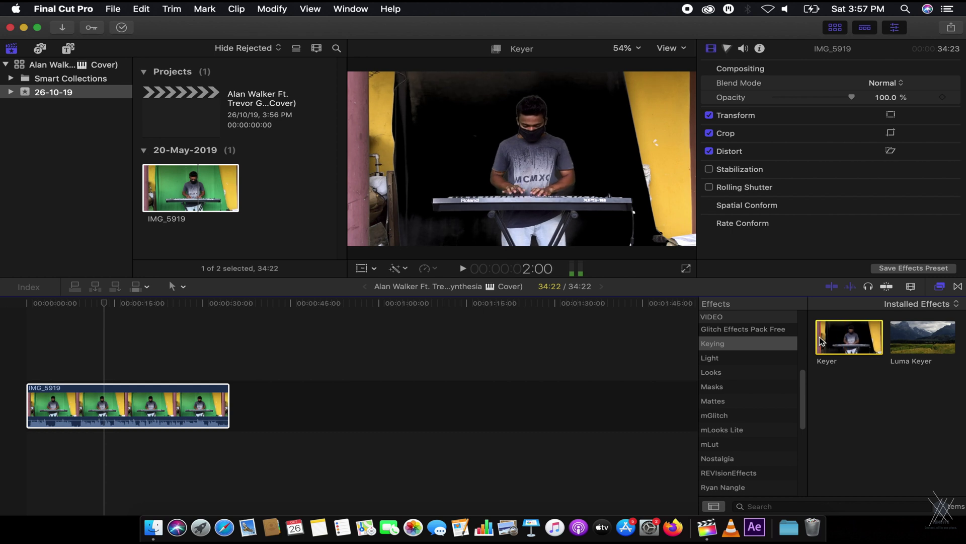
left_click(836, 395)
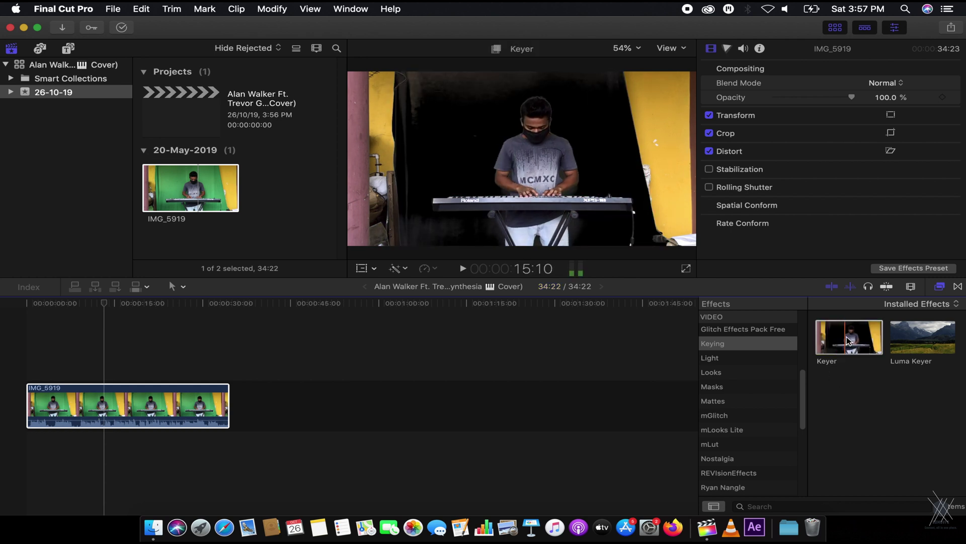
left_click_drag(845, 342, 111, 413)
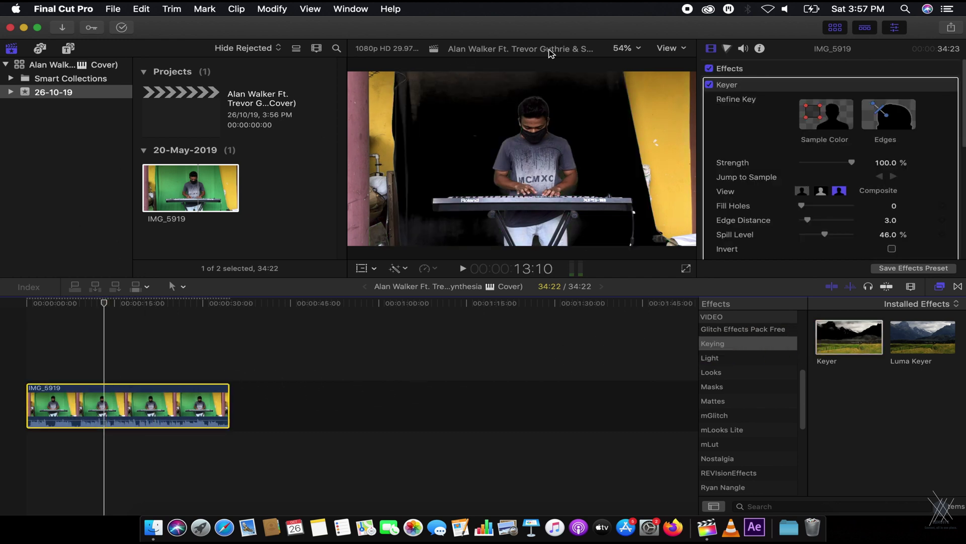
- Scroll the effects categories to display the Masks effects
scroll(814, 162, "down", 1)
scroll(805, 161, "up", 1)
scroll(856, 187, "down", 6)
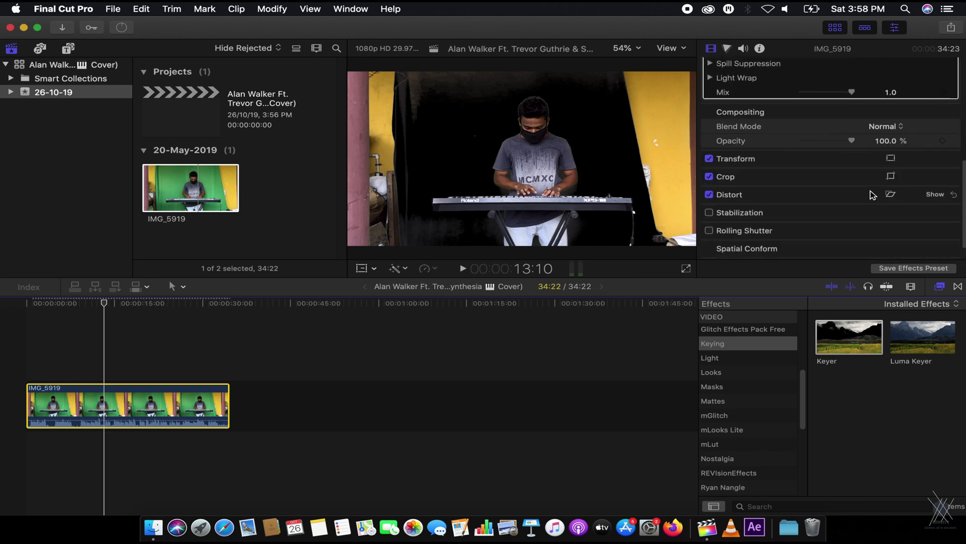
scroll(874, 194, "up", 6)
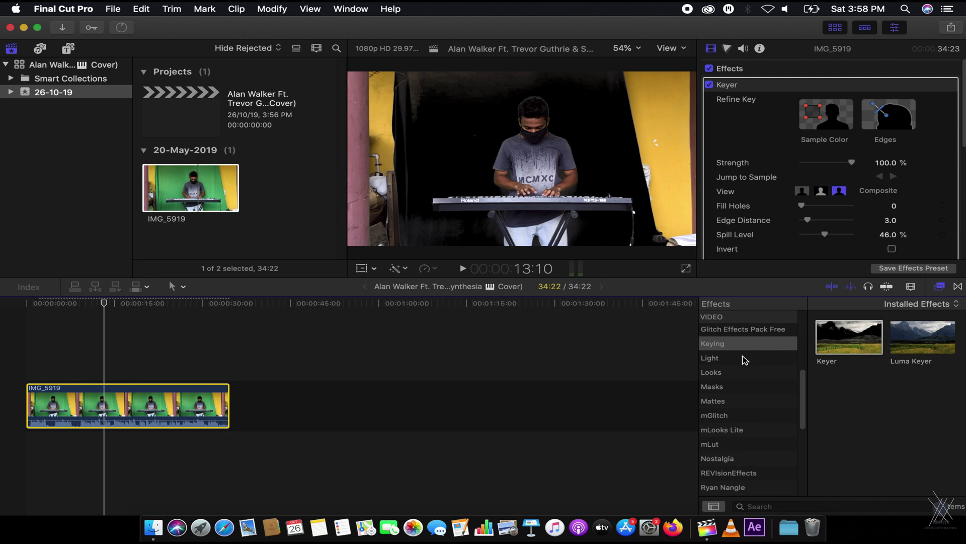
scroll(745, 359, "up", 1)
left_click(736, 406)
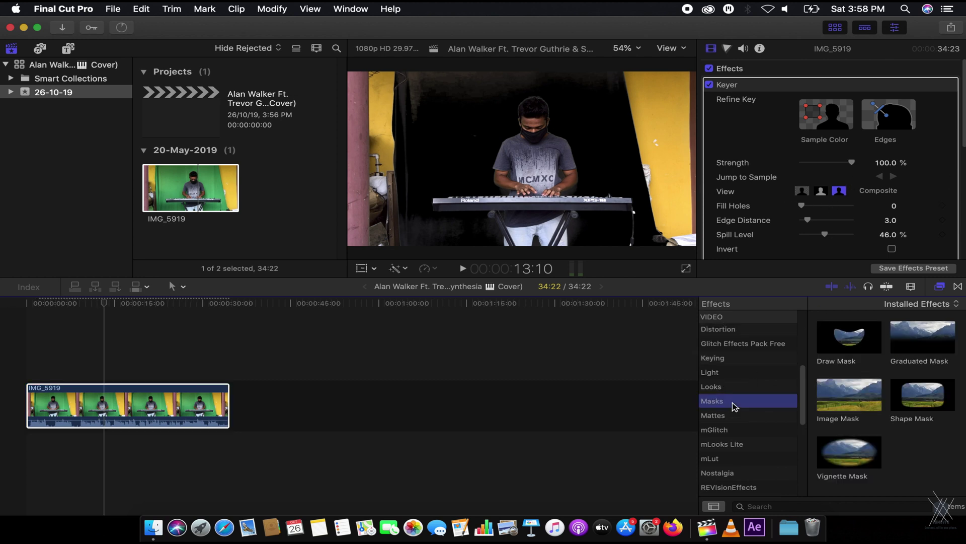
- Apply Draw Mask to IMG_5919 and outline the performer and keyboard with a closed shape
mouse_move(851, 342)
left_mouse_down()
mouse_move(783, 339)
mouse_move(124, 406)
left_mouse_up()
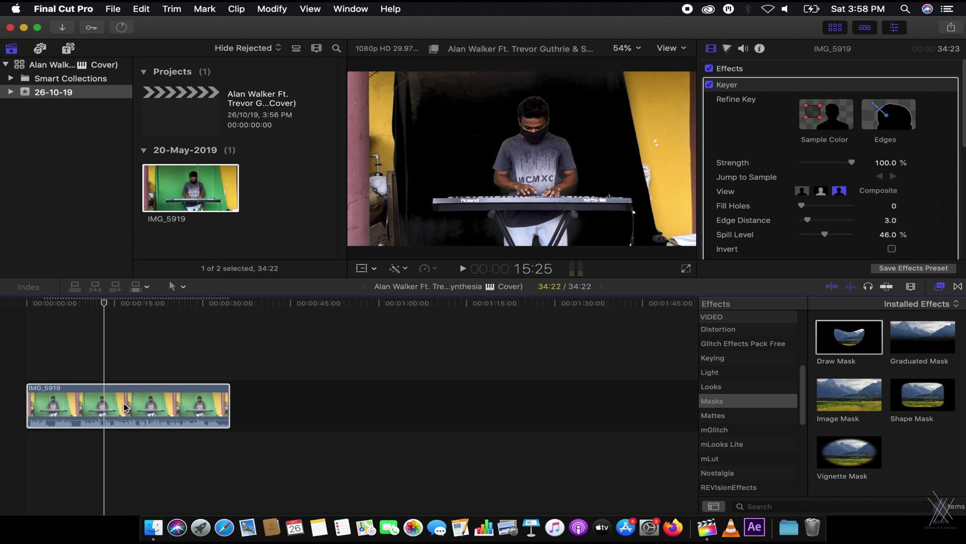
left_click(417, 76)
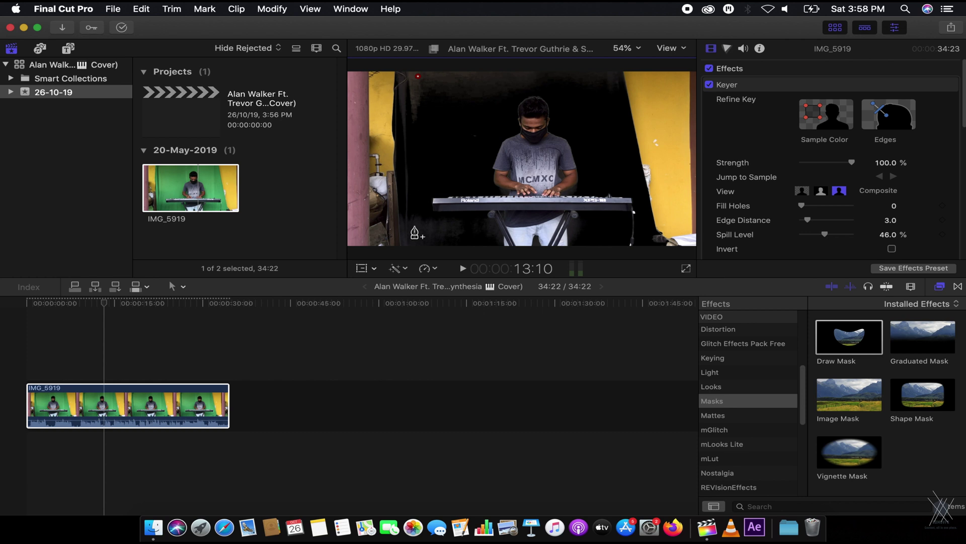
left_click(424, 181)
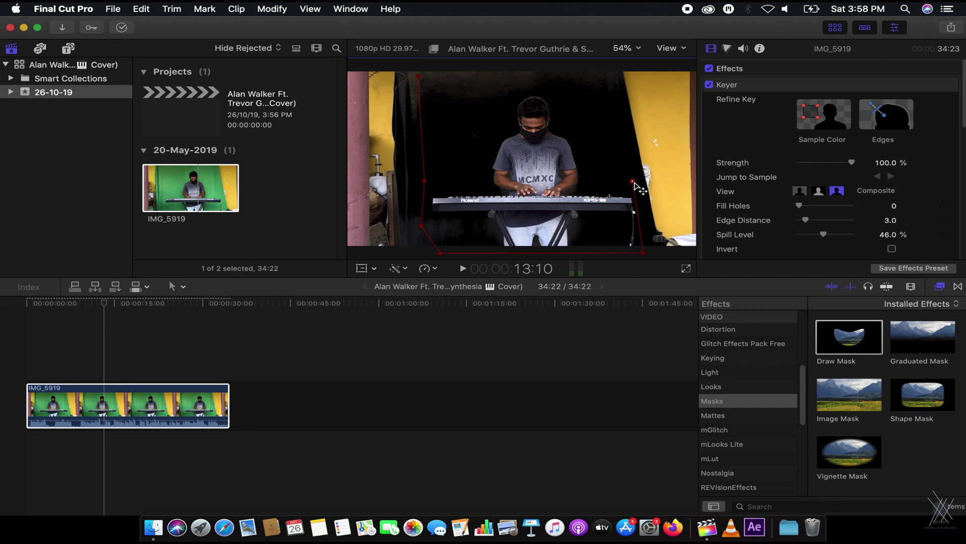
left_click_drag(637, 183, 639, 183)
left_click(417, 77)
left_click(51, 397)
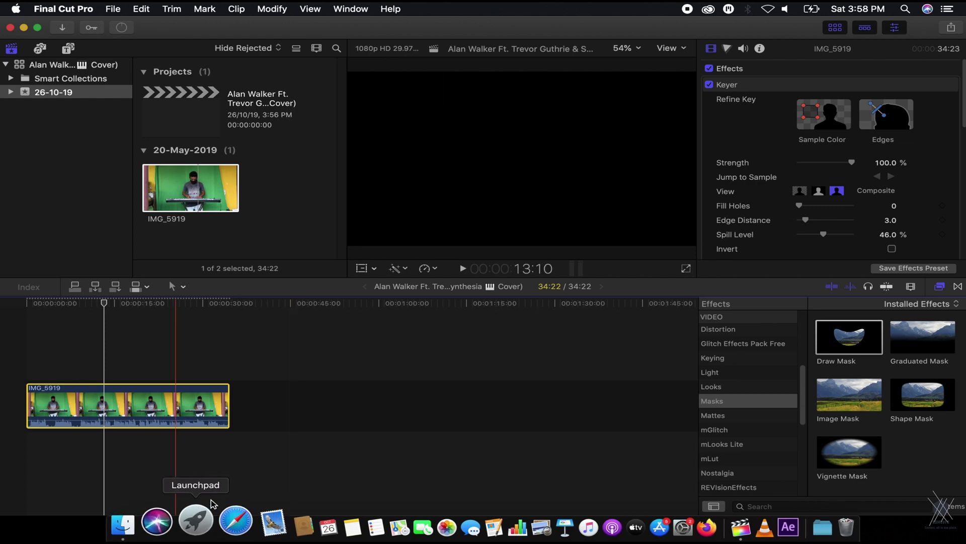
left_click(154, 527)
- In a new Finder tab, find and preview the white Alan Walker logo in Pictures > Elements
key("super+t")
left_click(65, 212)
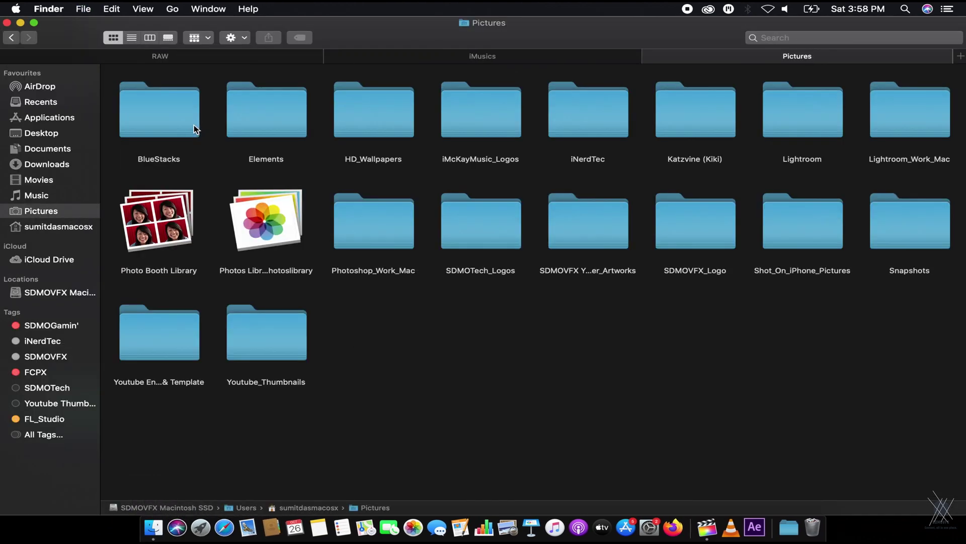
left_click(275, 103)
double_click(276, 102)
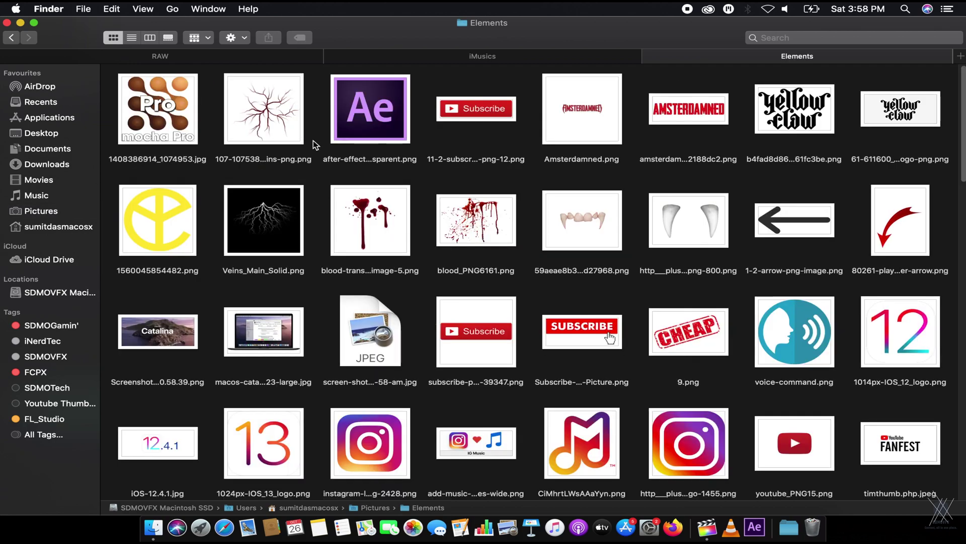
scroll(443, 204, "down", 5)
scroll(842, 406, "down", 5)
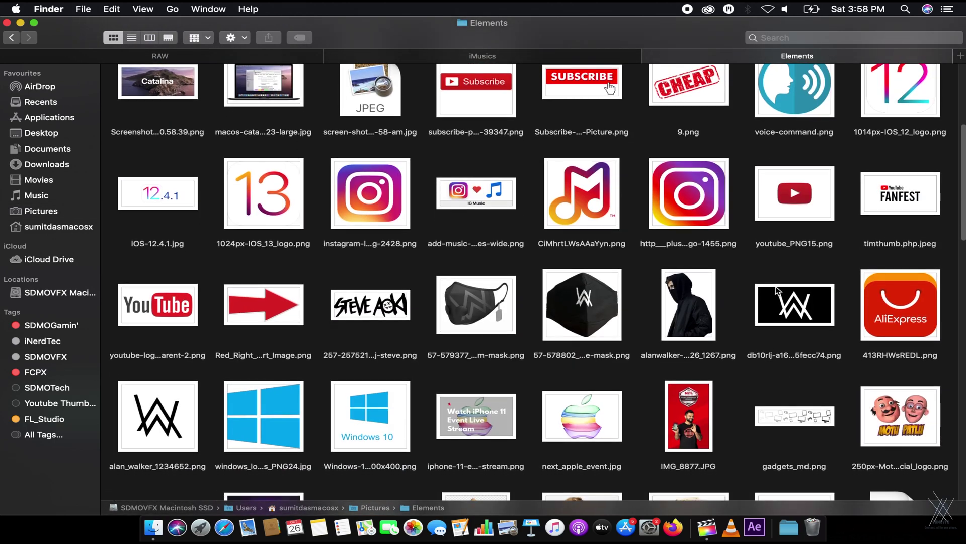
left_click(778, 290)
key("space")
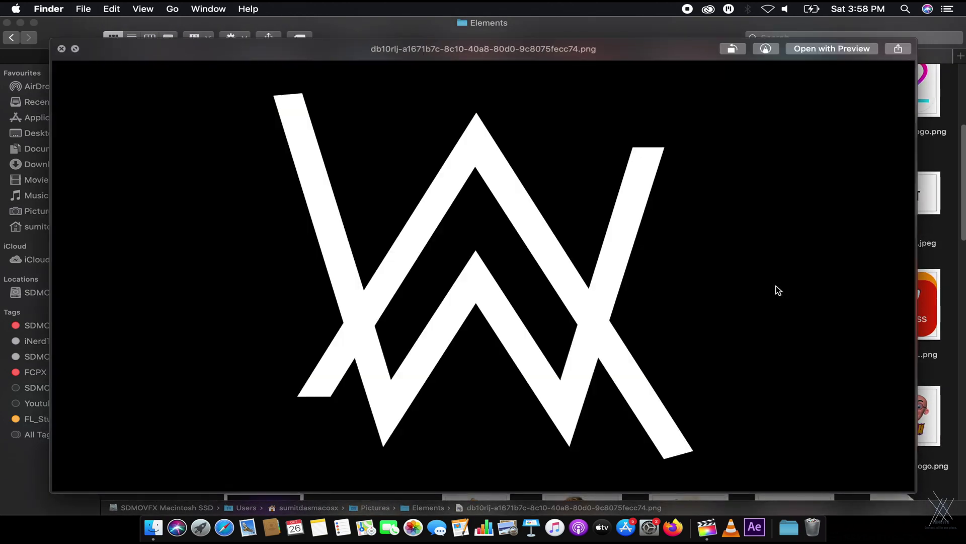
key("space")
- Drag the logo PNG onto Final Cut Pro
right_click(794, 301)
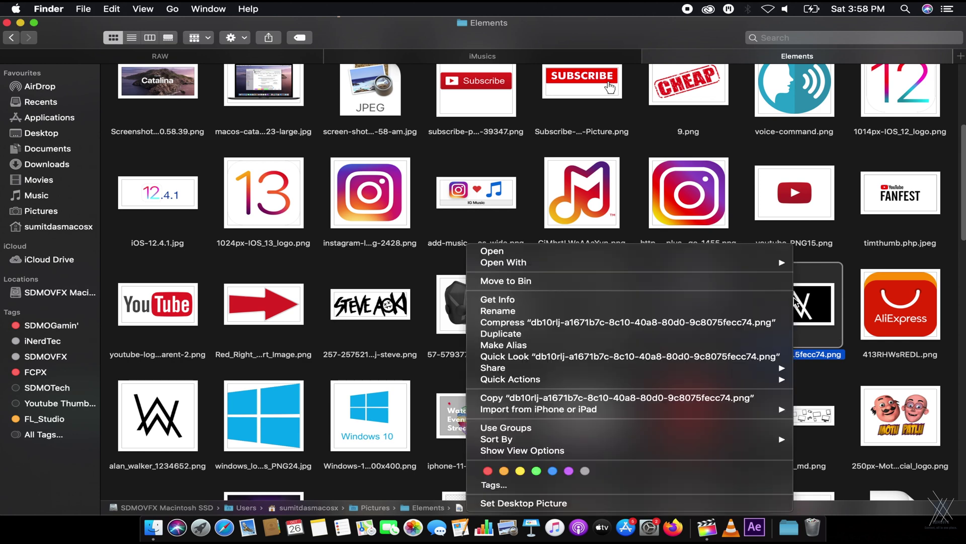
left_click(597, 501)
left_click_drag(774, 301, 150, 433)
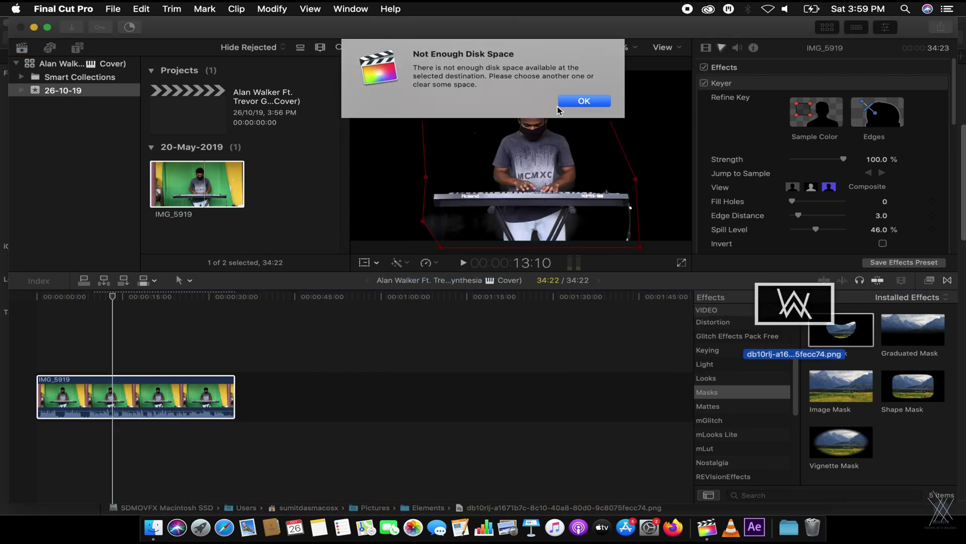
- Dismiss the disk-space warning and library chooser, then open File > Import > Media
left_click(566, 101)
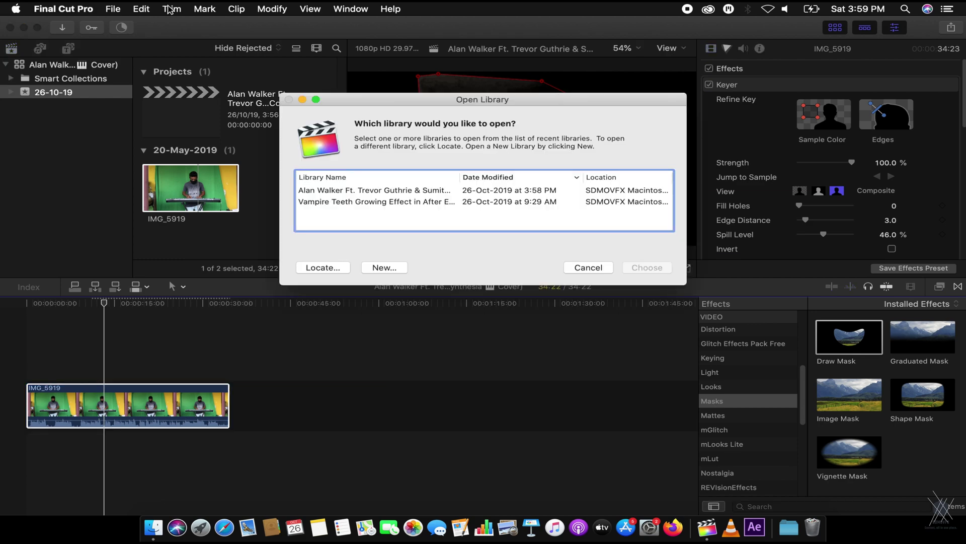
key("Escape")
left_click(111, 7)
mouse_move(526, 84)
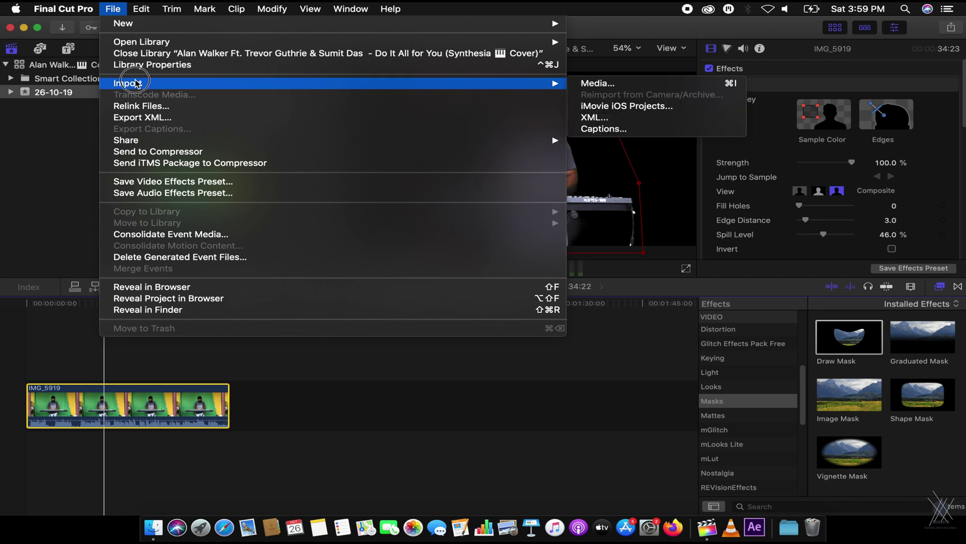
left_click(608, 84)
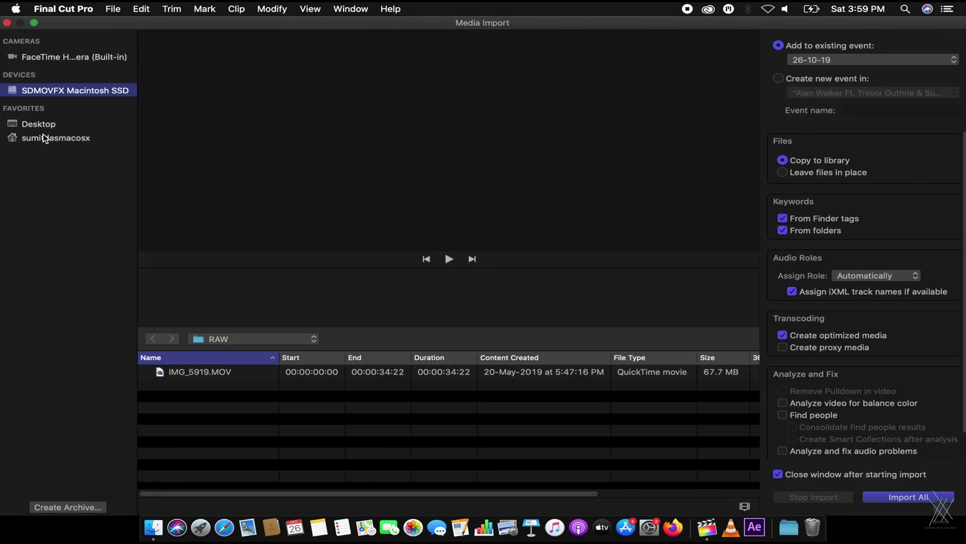
left_click(46, 140)
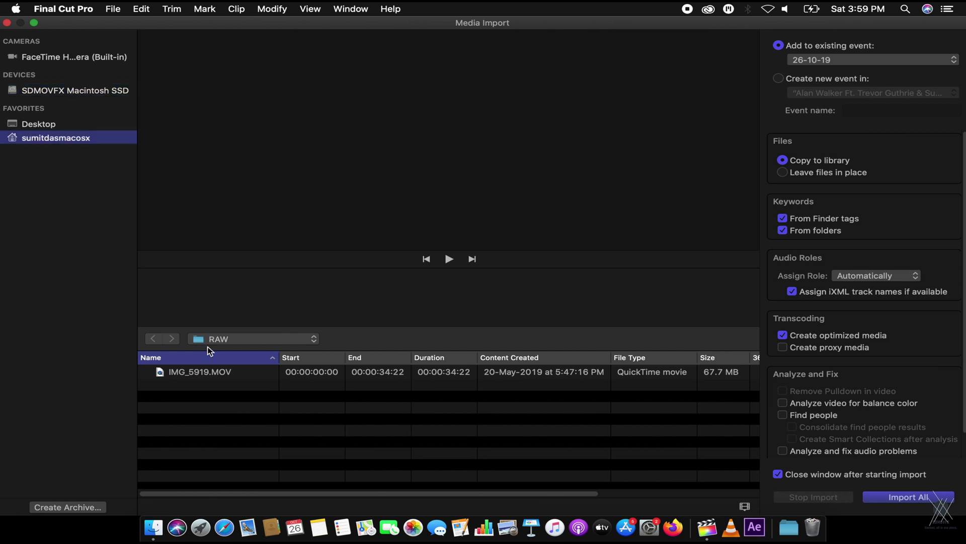
- In Media Import, navigate through Users and the home folder to Pictures > Elements
left_click(222, 342)
left_click(230, 364)
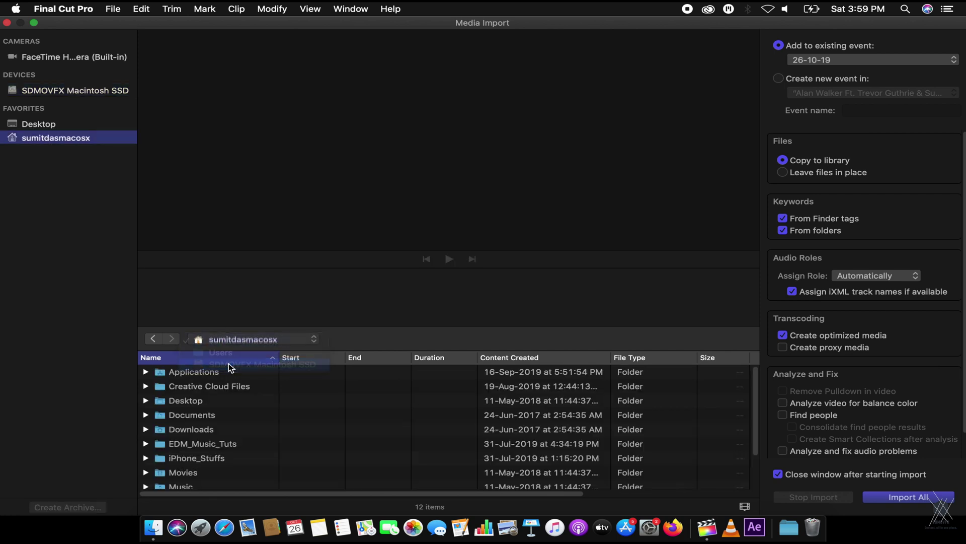
left_click(213, 341)
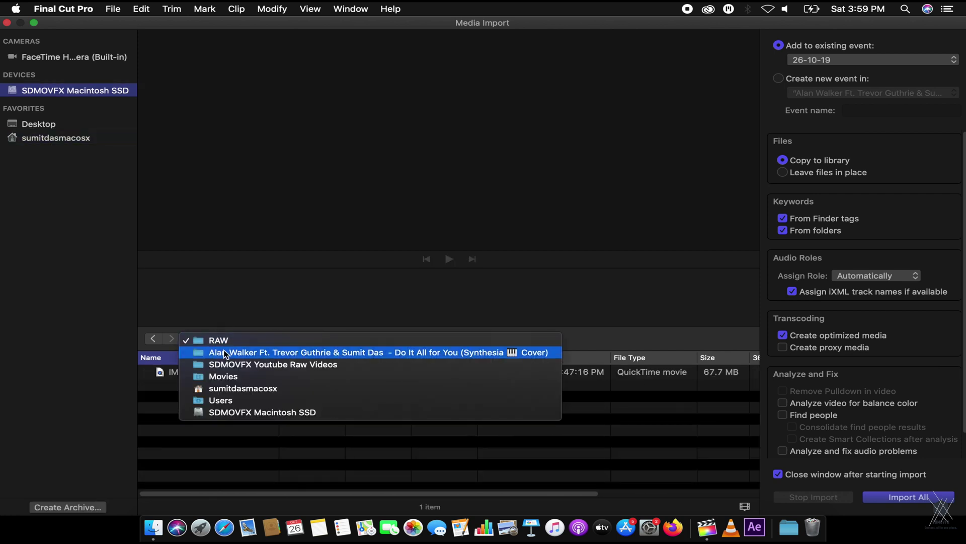
left_click(224, 377)
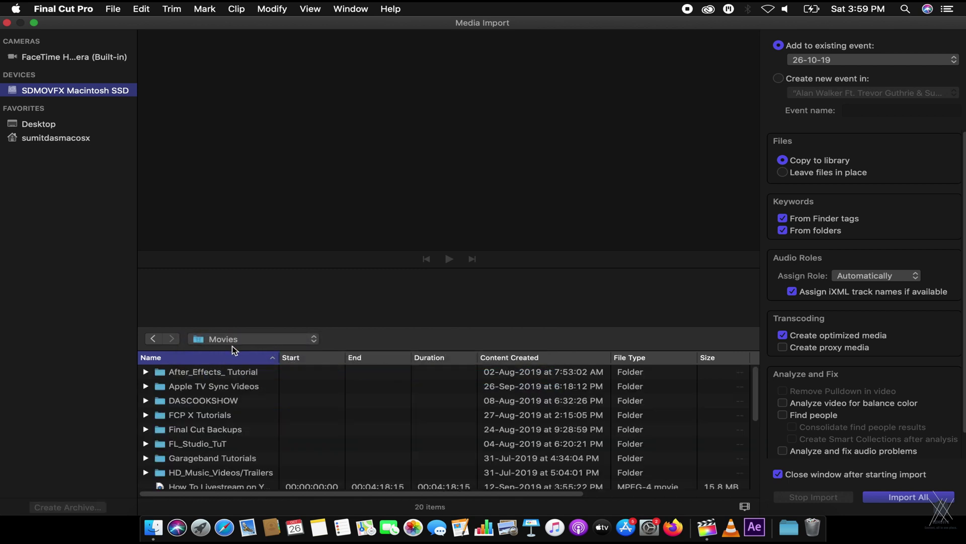
left_click(232, 340)
left_click(232, 365)
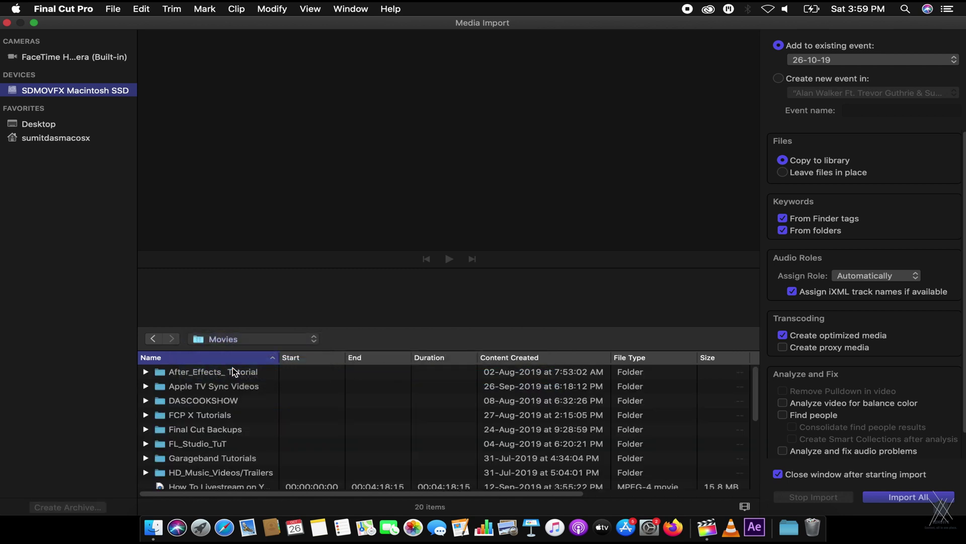
double_click(199, 387)
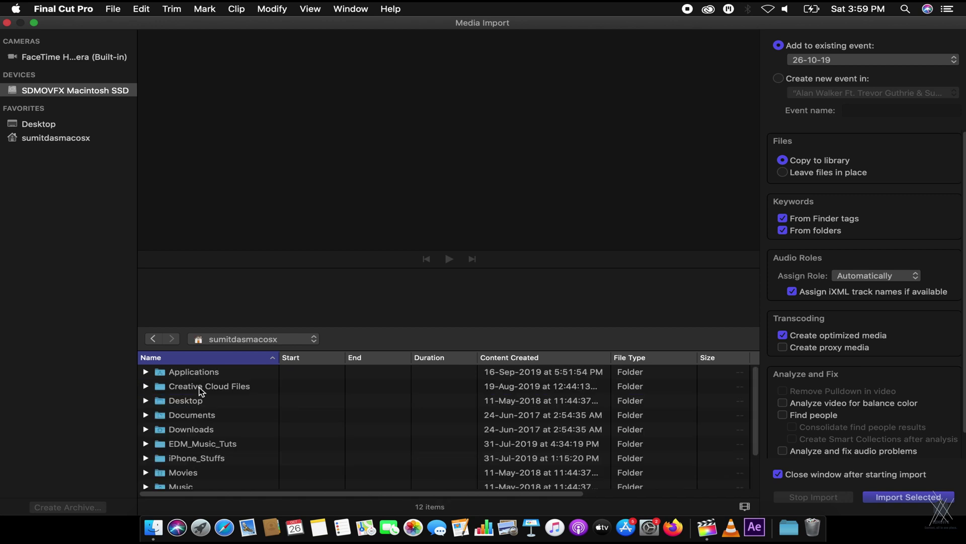
scroll(194, 432, "down", 3)
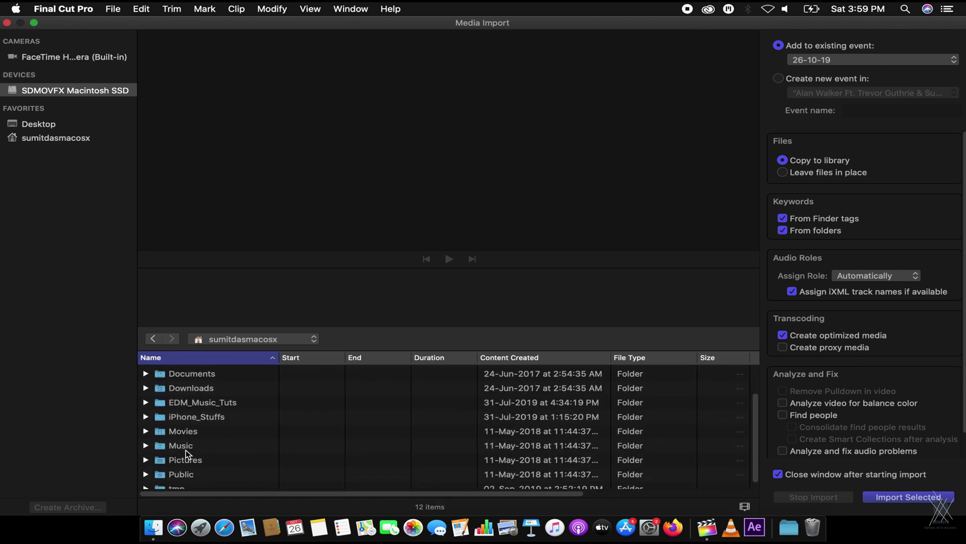
left_click(187, 460)
double_click(186, 459)
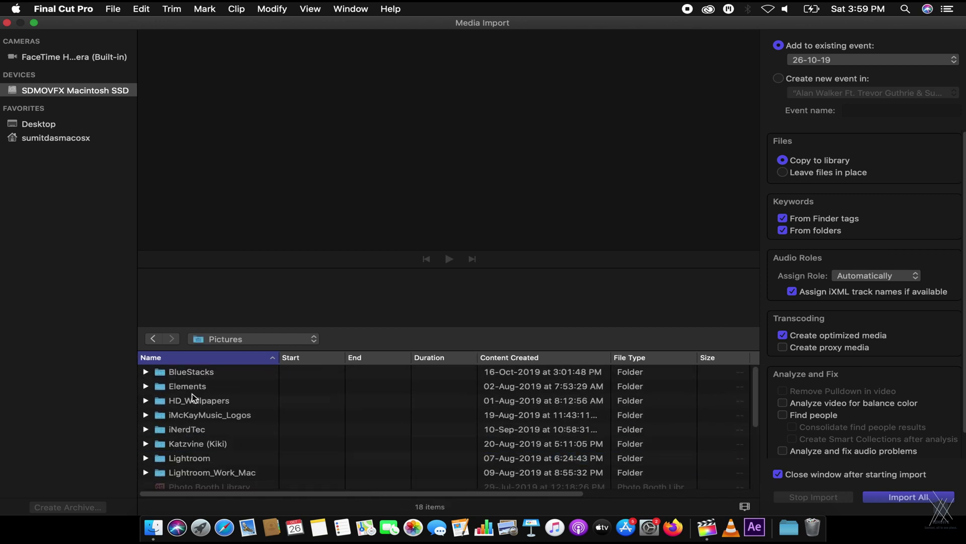
left_click(199, 388)
double_click(200, 388)
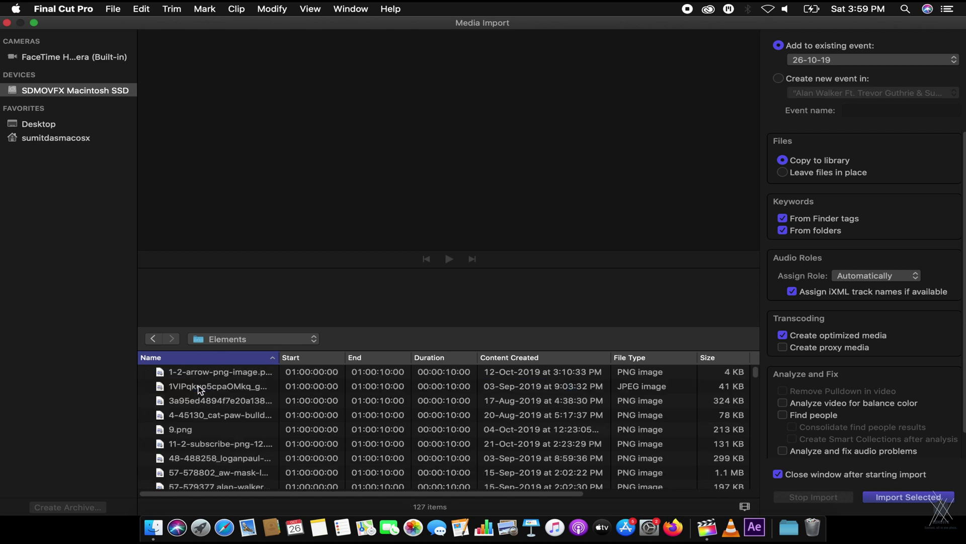
- Browse the Elements images and import the white Alan Walker logo PNG
left_click(202, 400)
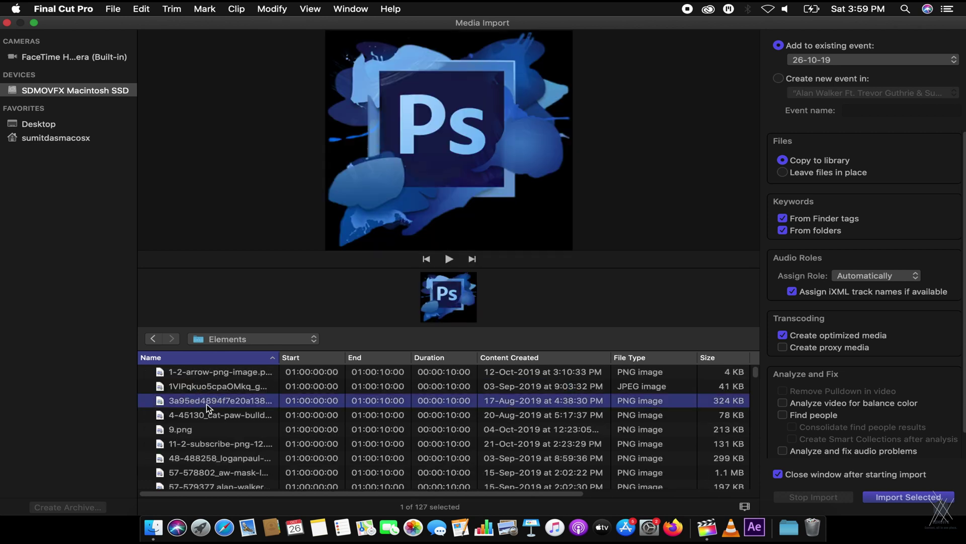
key("Down")
key("Down")
key("Down")
key("Down")
key("Down")
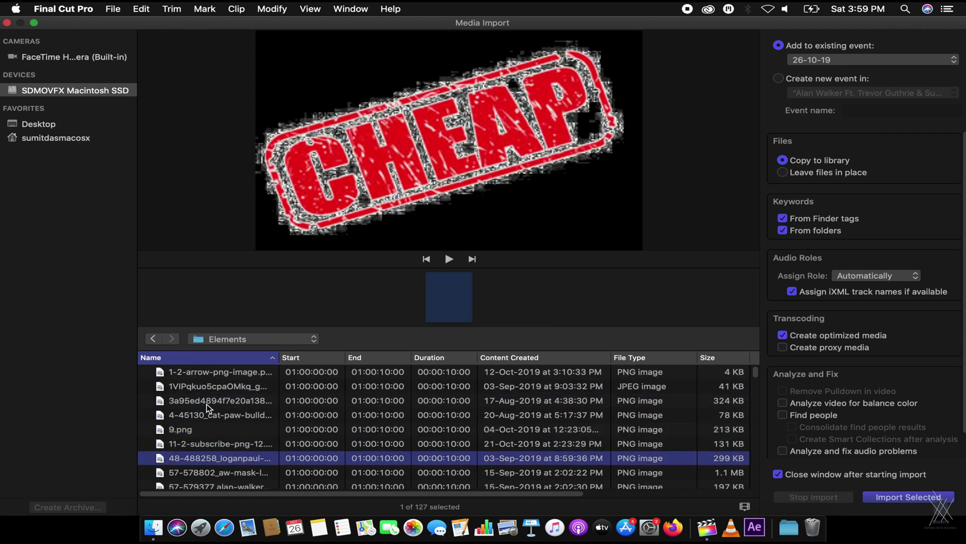
scroll(206, 403, "down", 5)
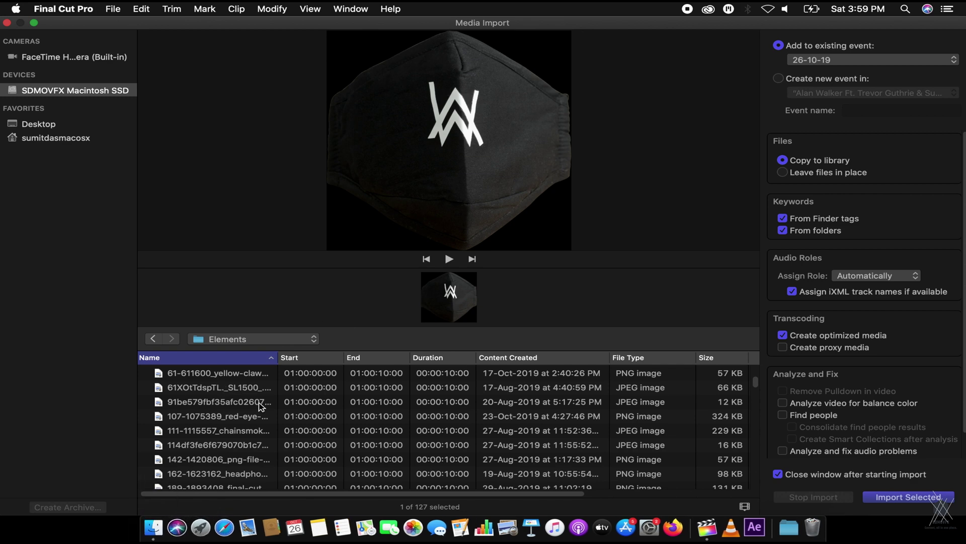
key("Down")
key("Down")
key("Down")
key("Down")
key("Down")
key("Down")
key("Down")
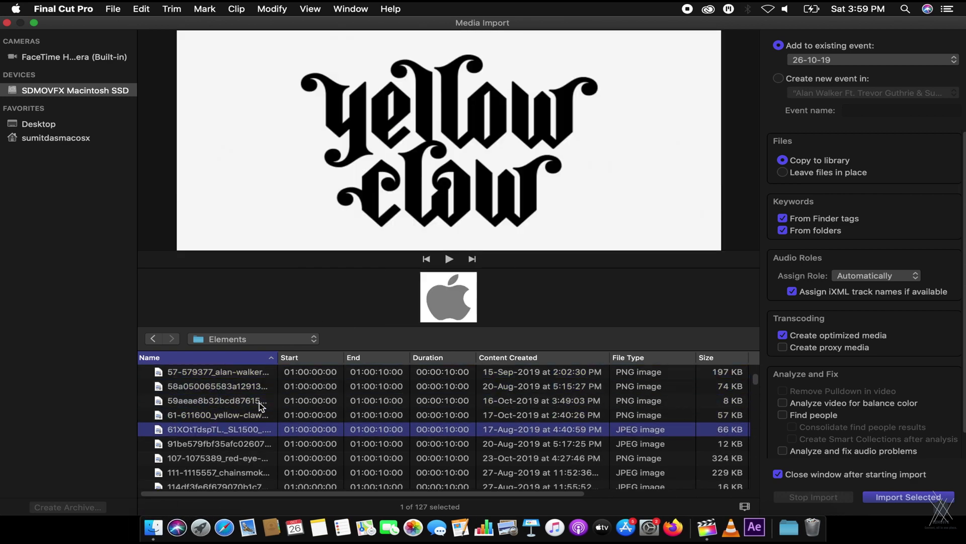
key("Down")
key("Down")
key("Up")
key("Up")
key("Up")
key("Up")
key("Up")
key("Up")
key("Up")
key("Up")
key("Up")
key("Up")
key("Up")
key("Up")
key("Up")
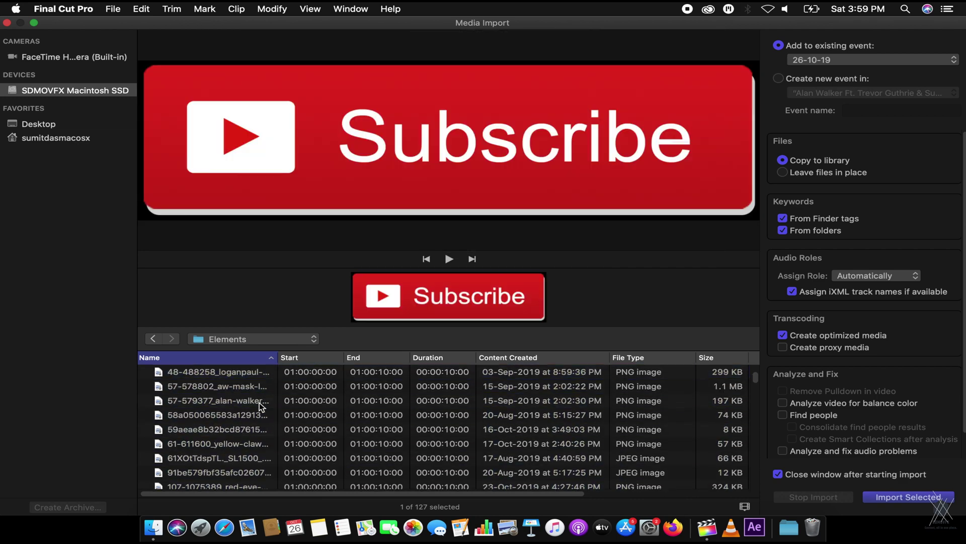
left_click(149, 518)
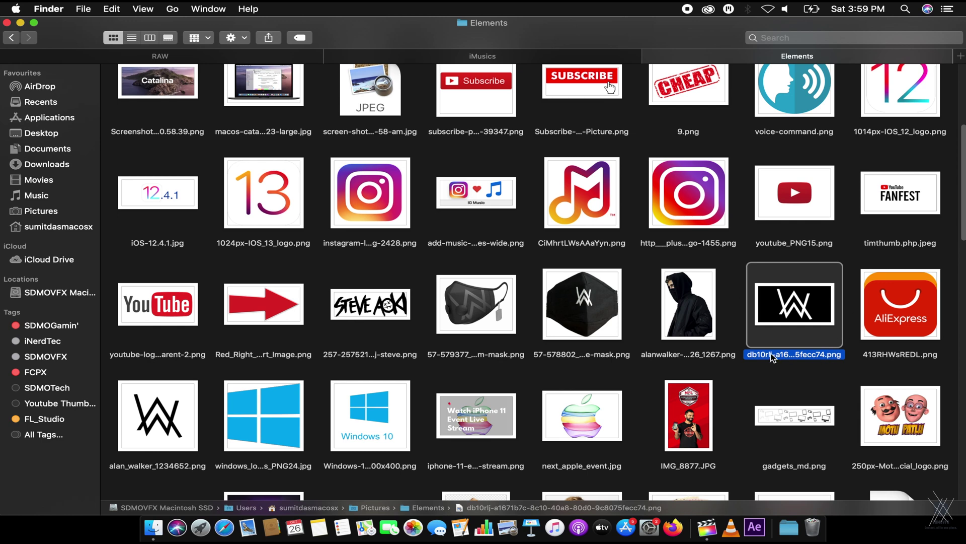
key("super+Tab")
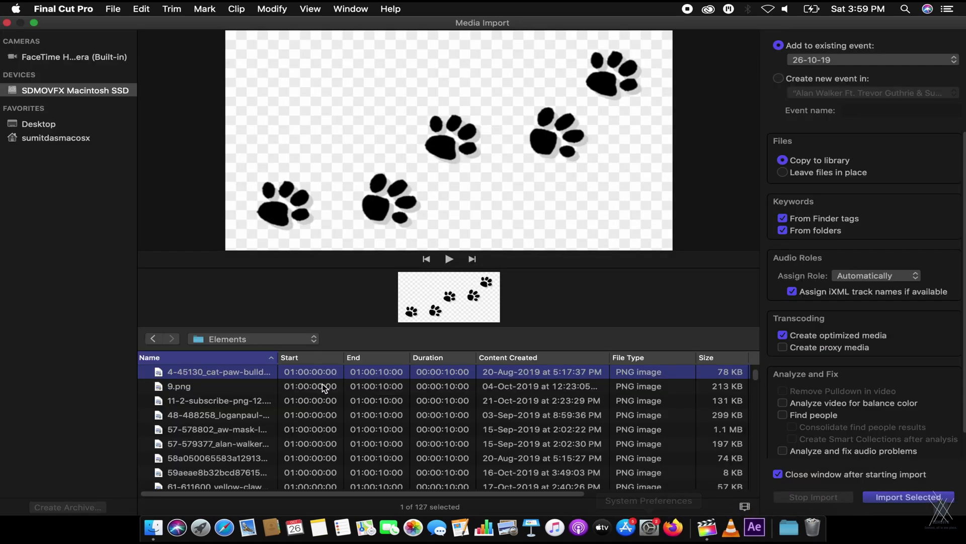
left_click(196, 414)
key("d")
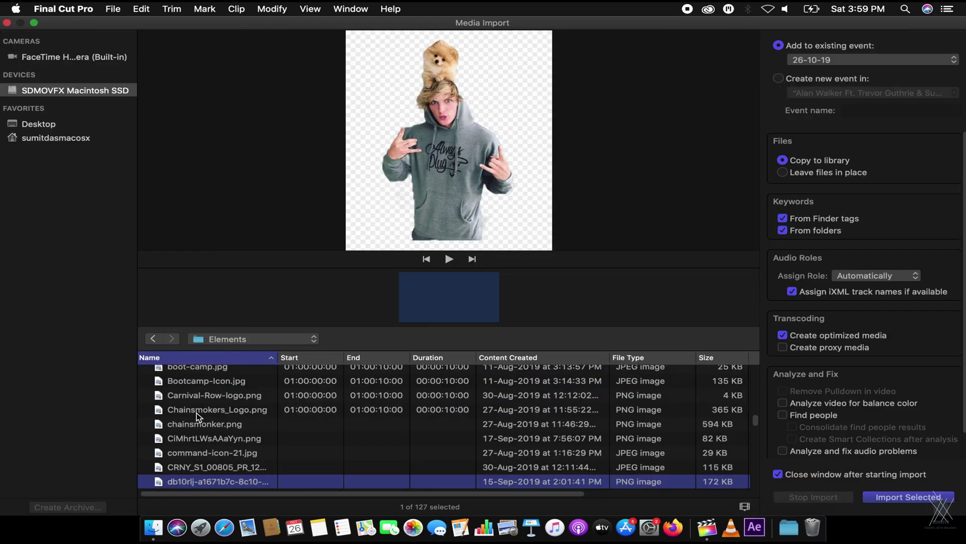
left_click(919, 496)
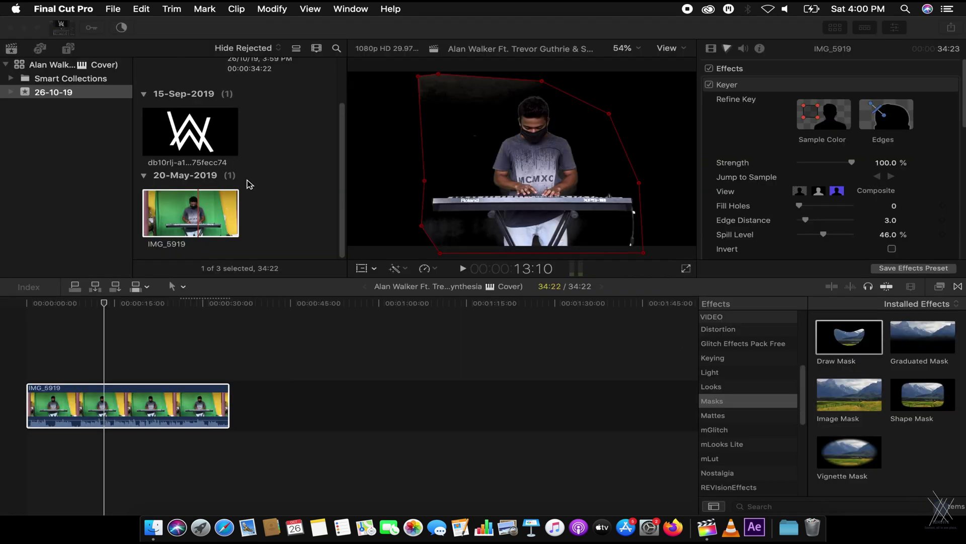
- Connect the full-length logo clip beneath IMG_5919 as a roughly 35-second background
left_click_drag(196, 136, 47, 448)
left_click_drag(174, 132, 159, 153)
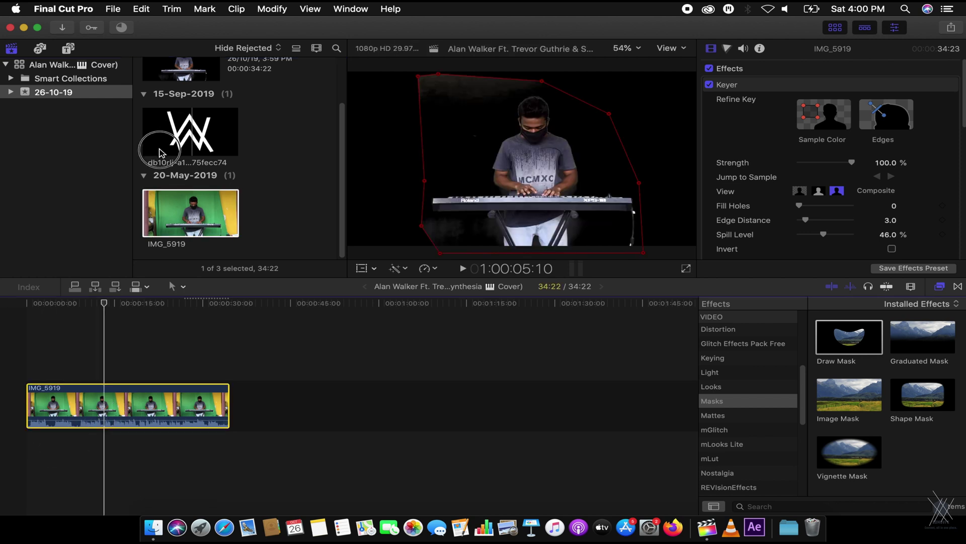
left_click(232, 112)
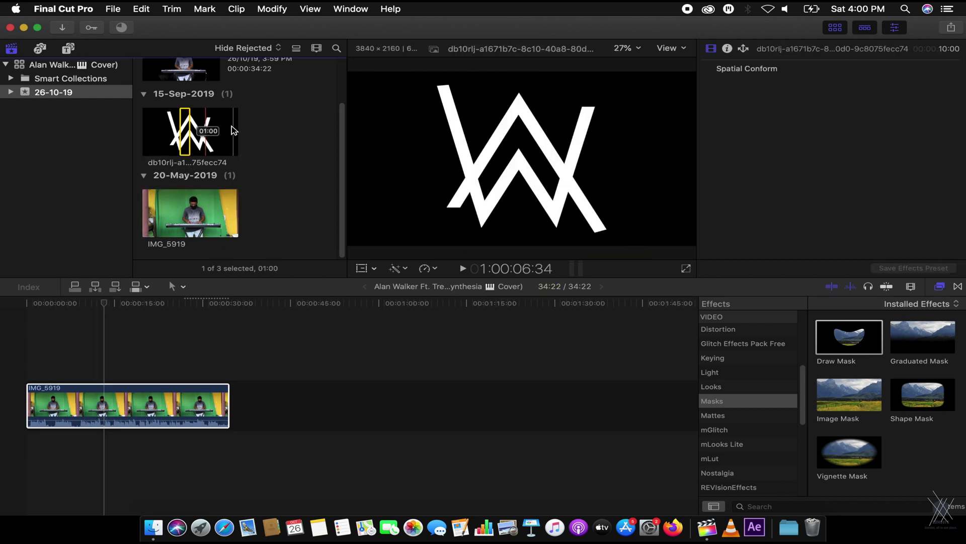
left_click_drag(181, 132, 240, 132)
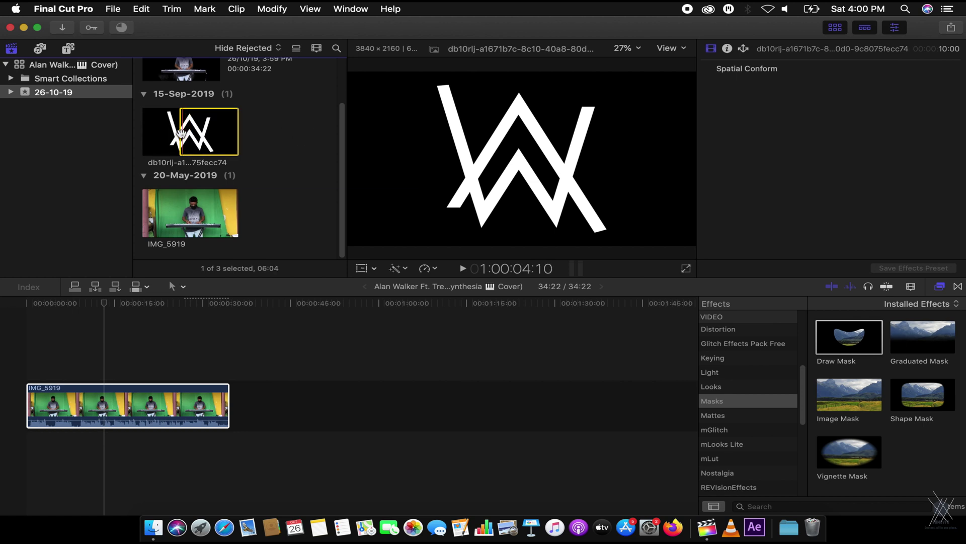
left_click_drag(180, 132, 220, 444)
- Preview the keyed performer over the white logo and show IMG_5919's Keyer parameters
left_click(127, 417)
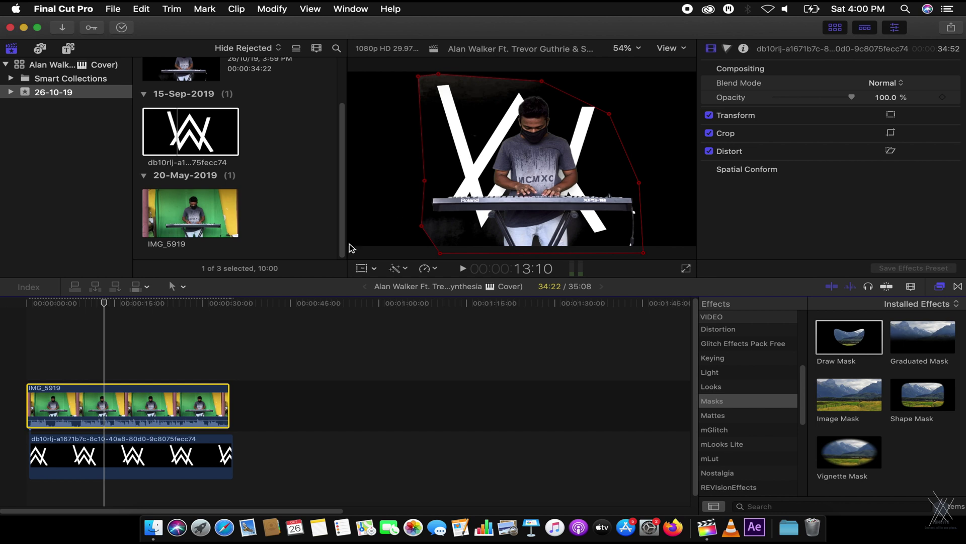
left_click(121, 455)
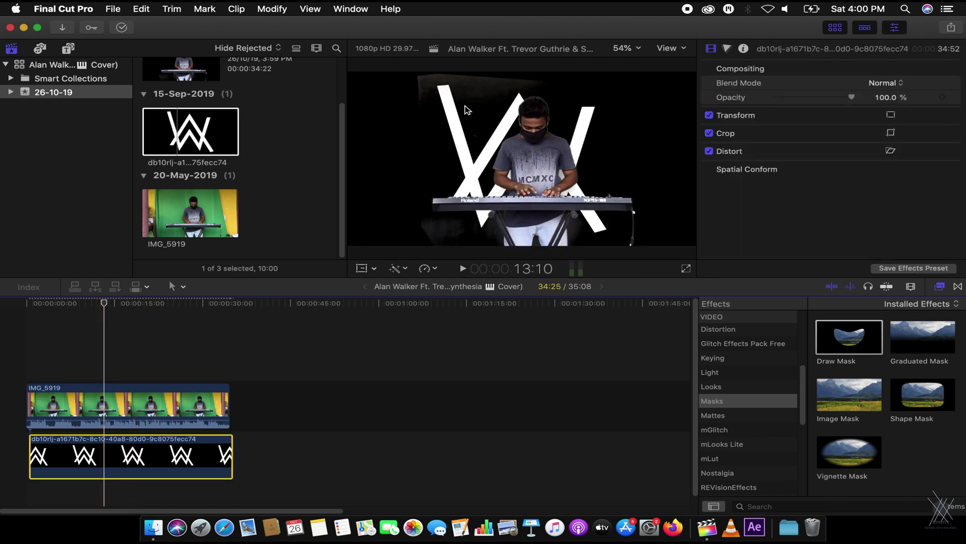
left_click(137, 394)
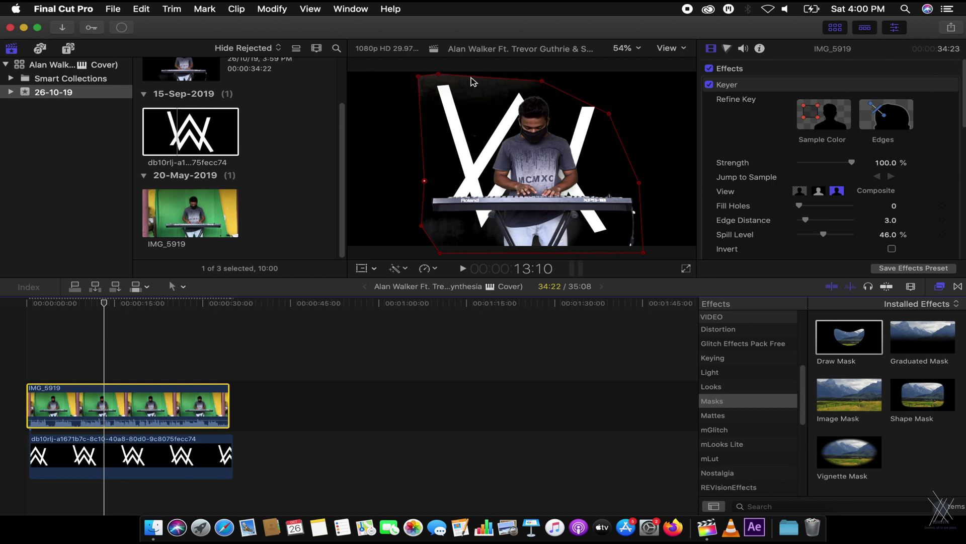
- Zoom the viewer to 100% and pan to the key edges near the mask's top corner
left_click(639, 48)
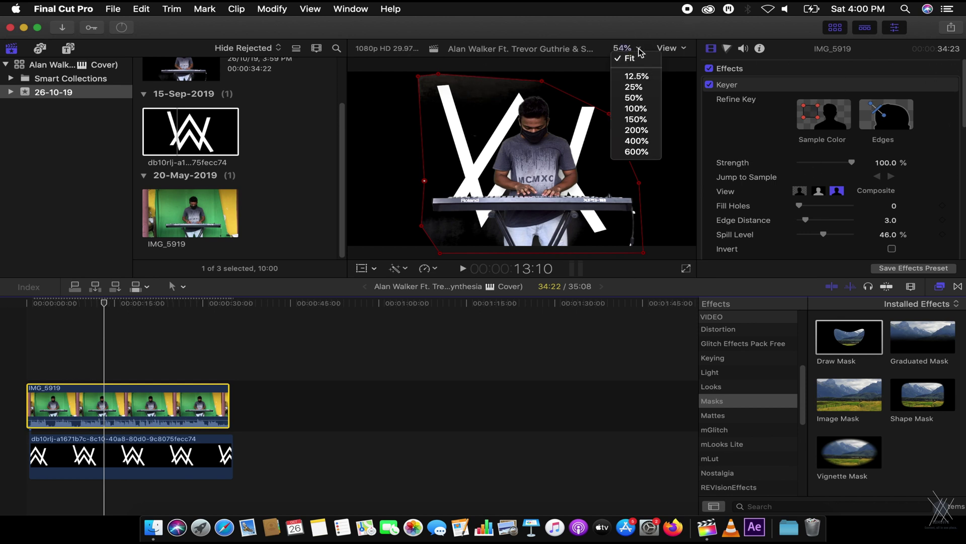
left_click(634, 111)
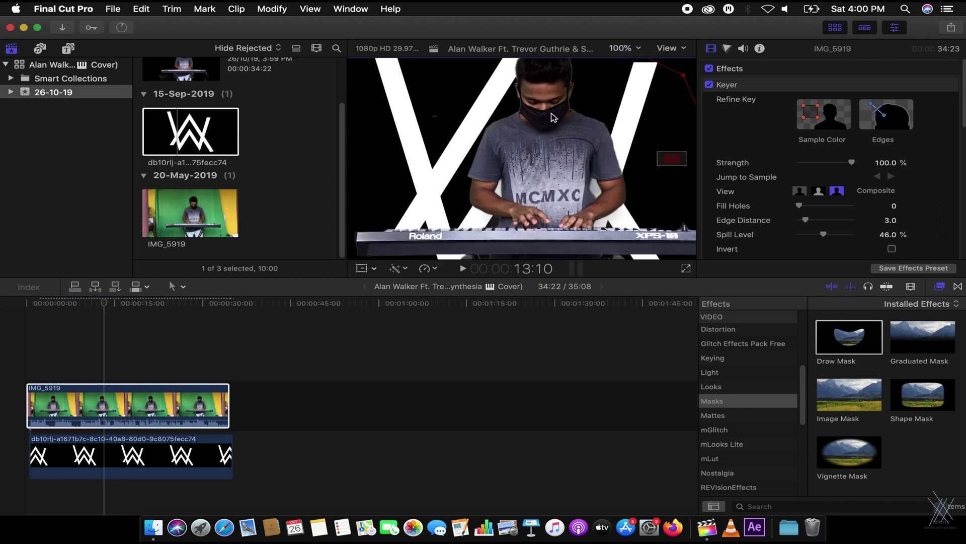
left_click_drag(537, 115, 533, 208)
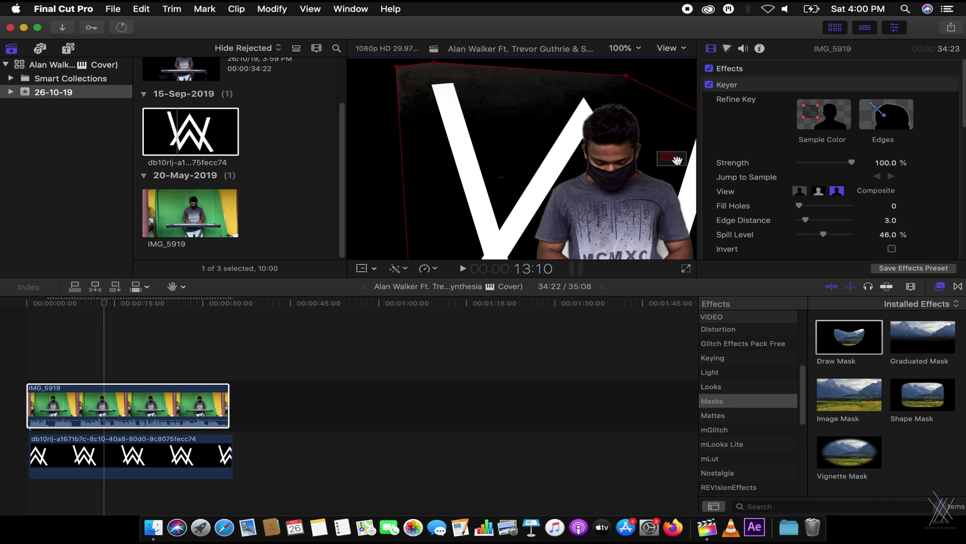
scroll(673, 160, "down", 3)
scroll(673, 157, "up", 3)
scroll(673, 157, "left", 5)
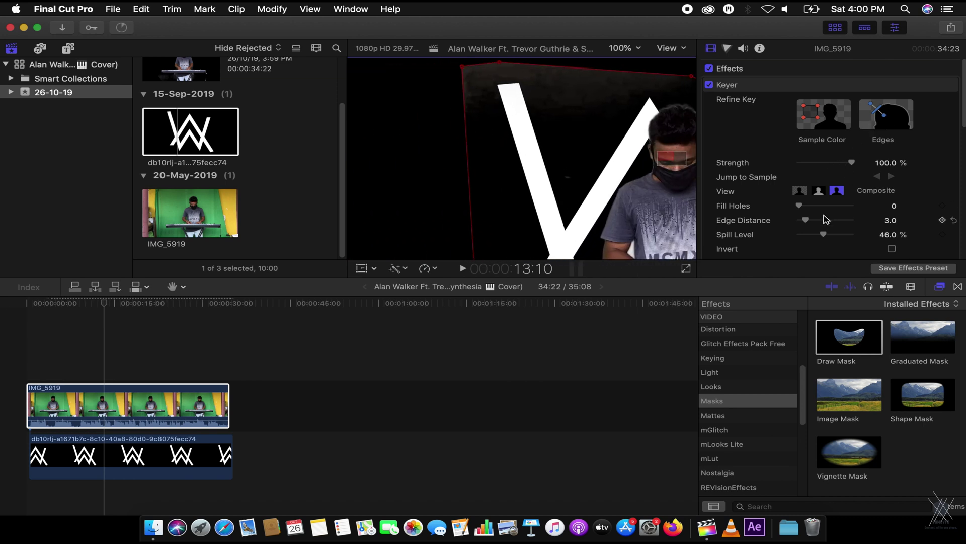
- Try raising Fill Holes, then revert it to 0
left_click_drag(811, 211, 838, 211)
key("super+z")
scroll(805, 192, "down", 3)
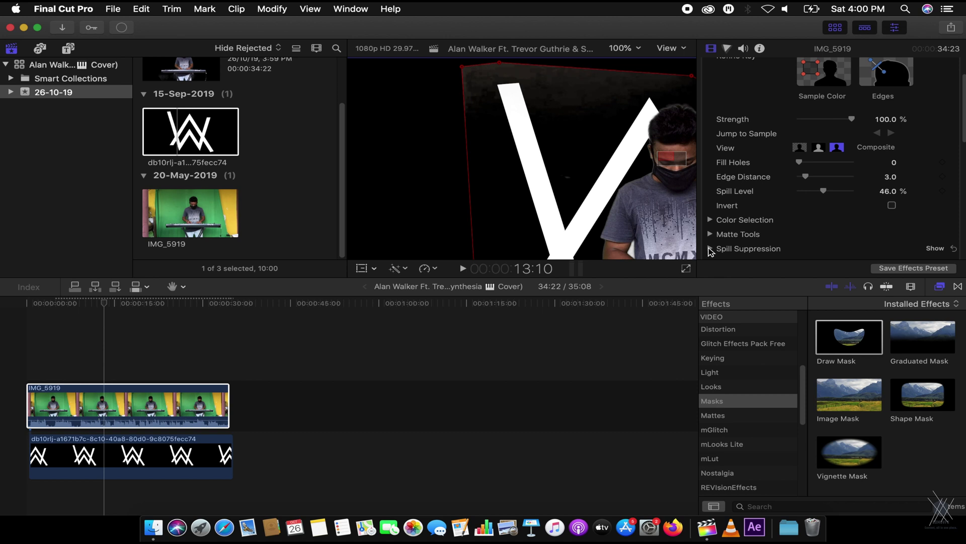
- Narrow the Spill Contrast range and keep spill Saturation at 60.57%
scroll(838, 196, "down", 5)
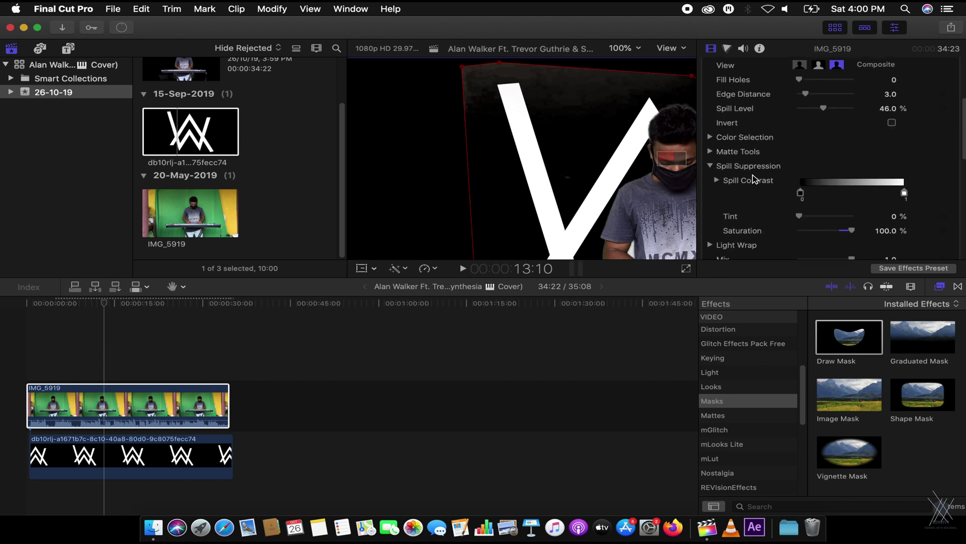
scroll(830, 161, "down", 1)
left_click_drag(802, 189, 775, 188)
left_click_drag(904, 186, 801, 188)
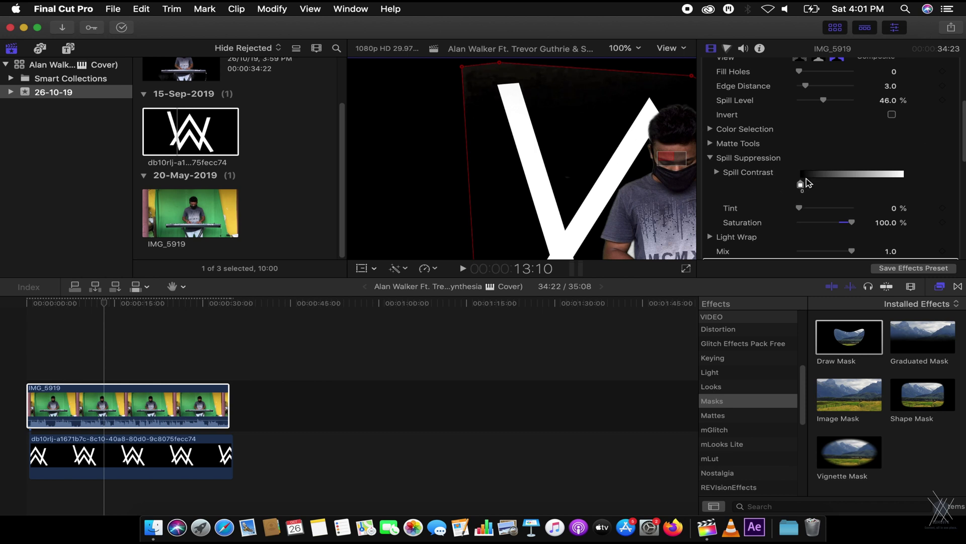
left_click_drag(850, 223, 831, 223)
key("super+z")
- Expand Light Wrap and set its Amount to 2.0
scroll(725, 219, "down", 2)
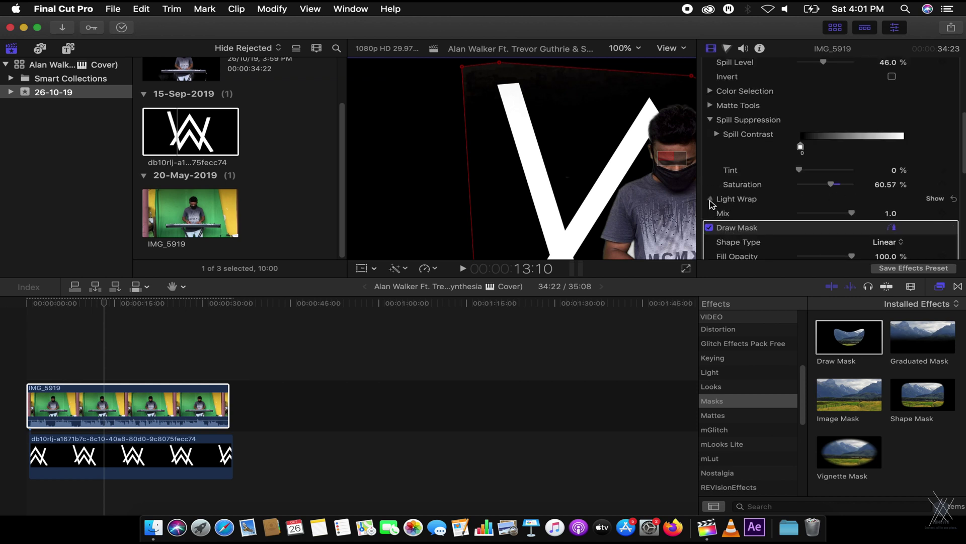
left_click(711, 199)
left_click(808, 216)
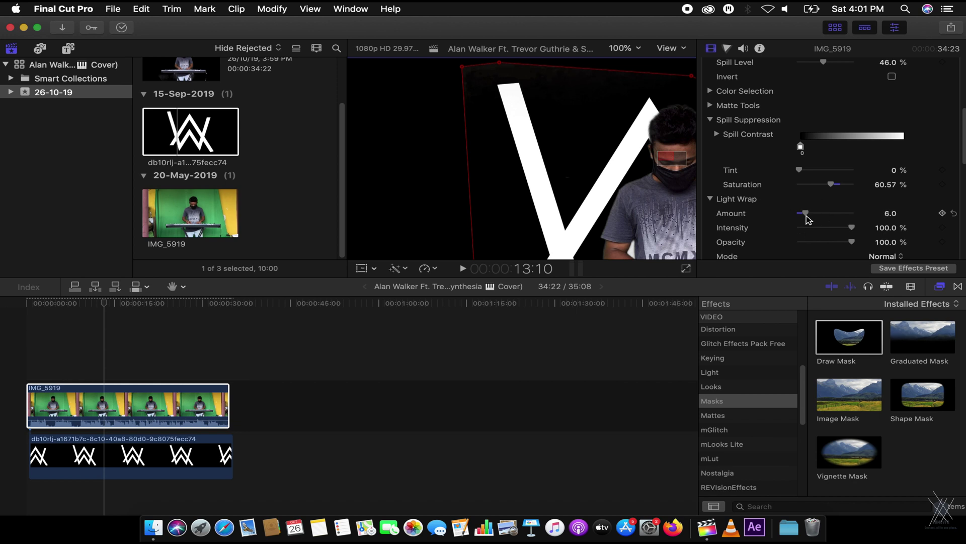
left_click_drag(803, 215, 803, 217)
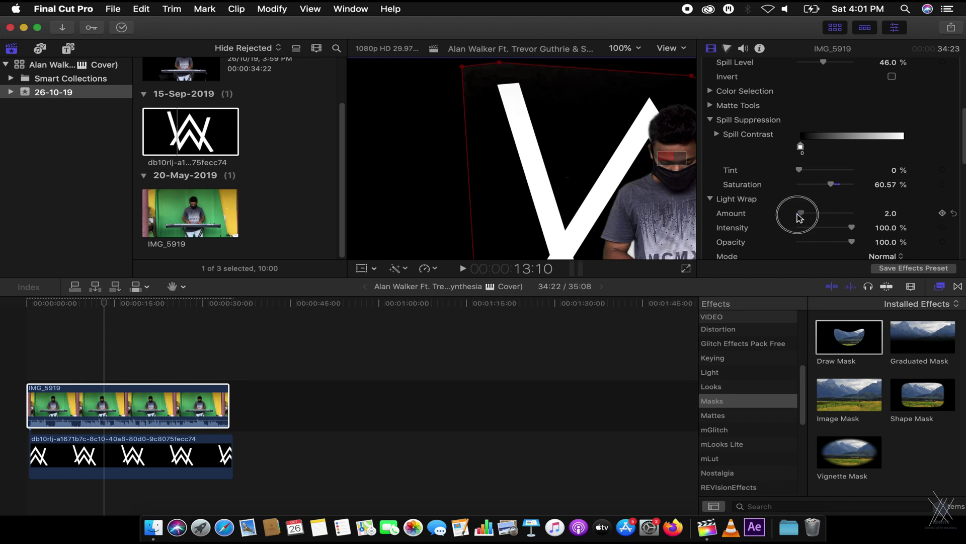